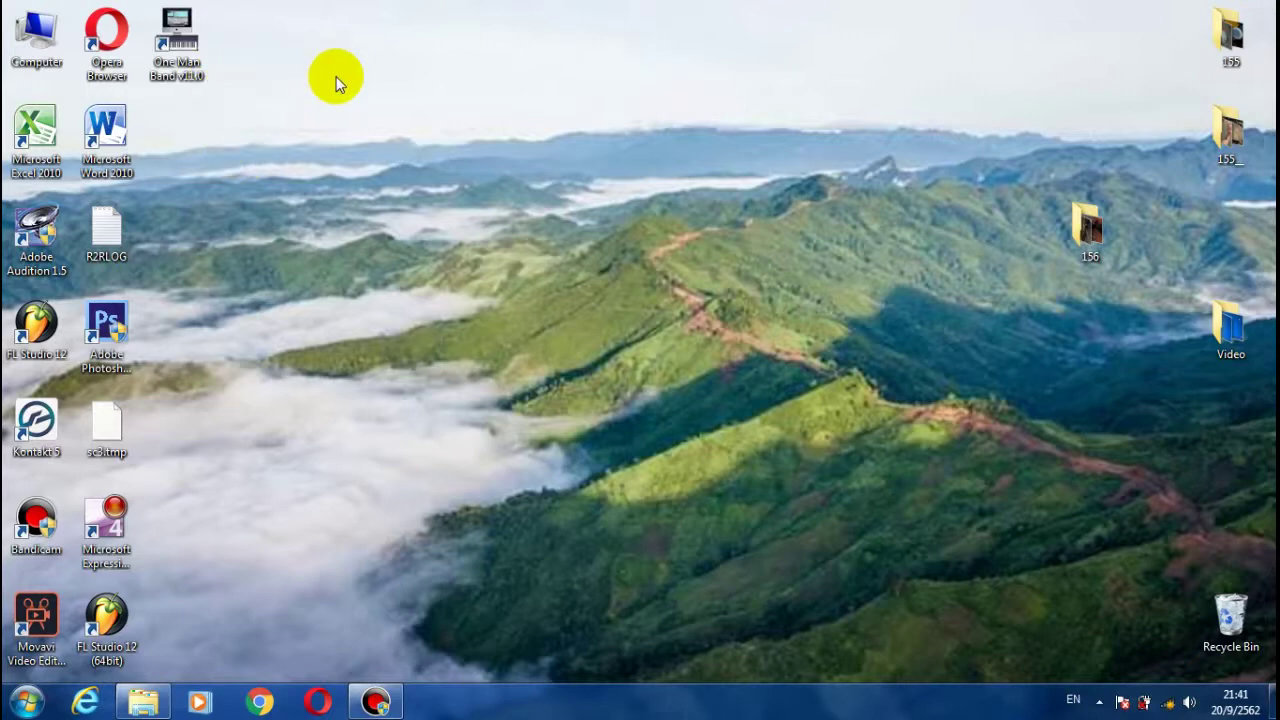
# Open One Man Band v11.0 in a maximized window and select the style BORER0 .A..S851.STY in the 01. Bolelo folder.
pyautogui.doubleClick(187, 40)
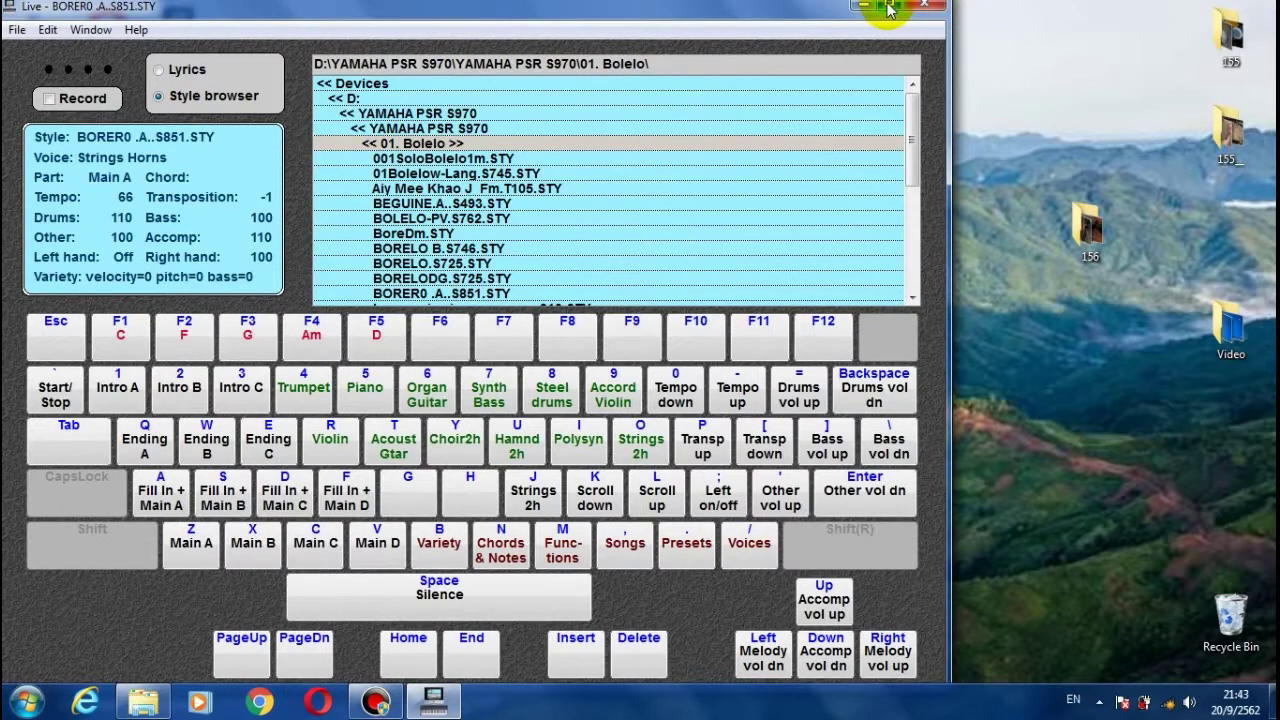
pyautogui.click(888, 6)
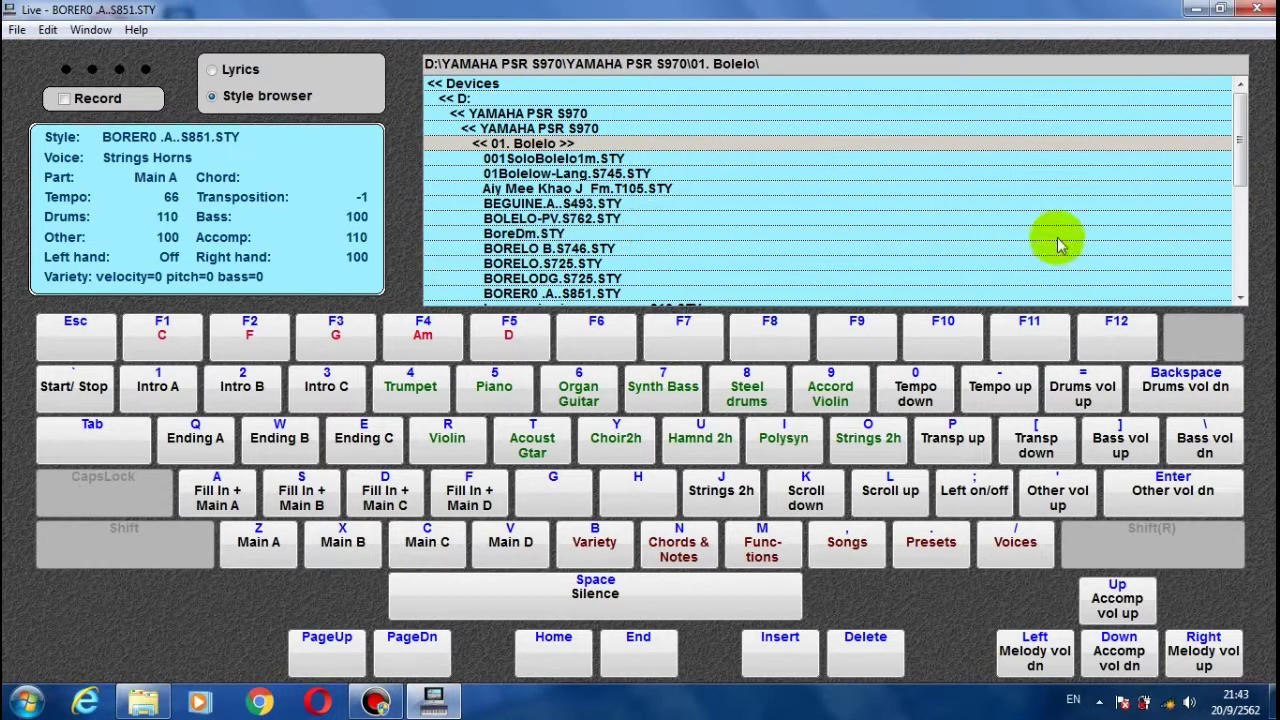
pyautogui.moveTo(1240, 152); pyautogui.dragTo(1240, 175)
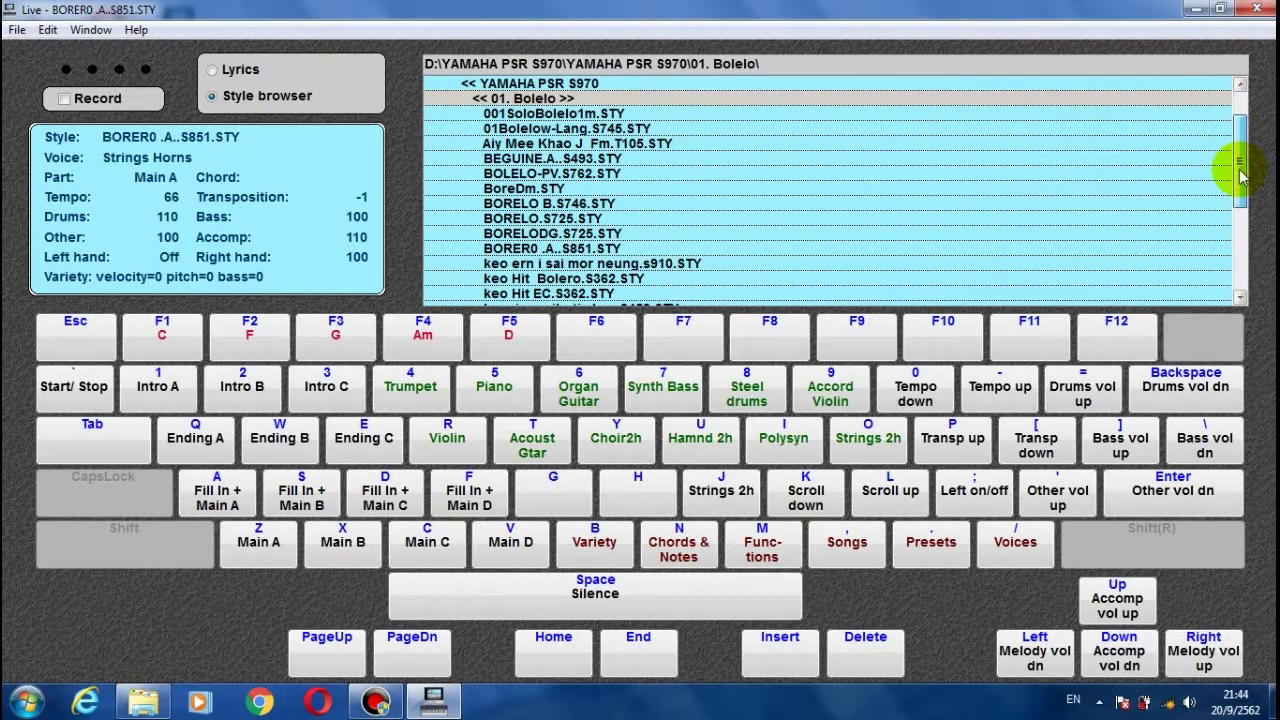
pyautogui.click(527, 251)
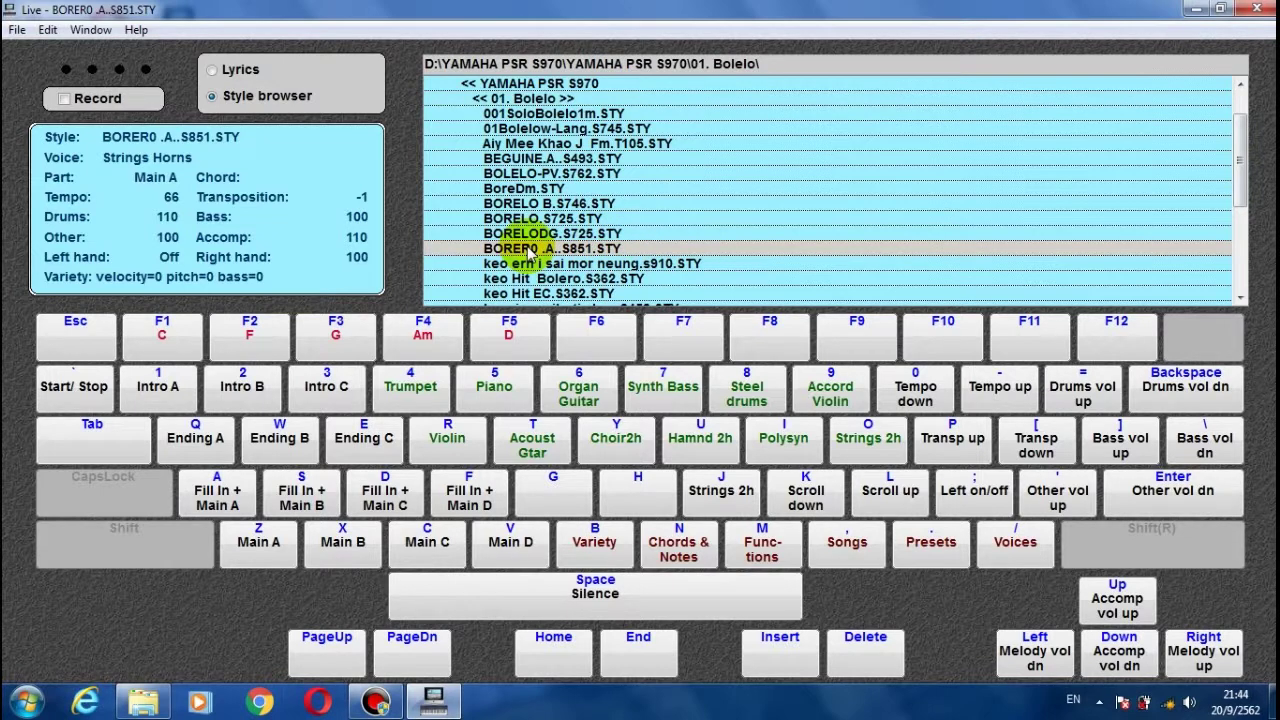
# Enable recording and start the style with Intro A on the C chord.
pyautogui.click(64, 99)
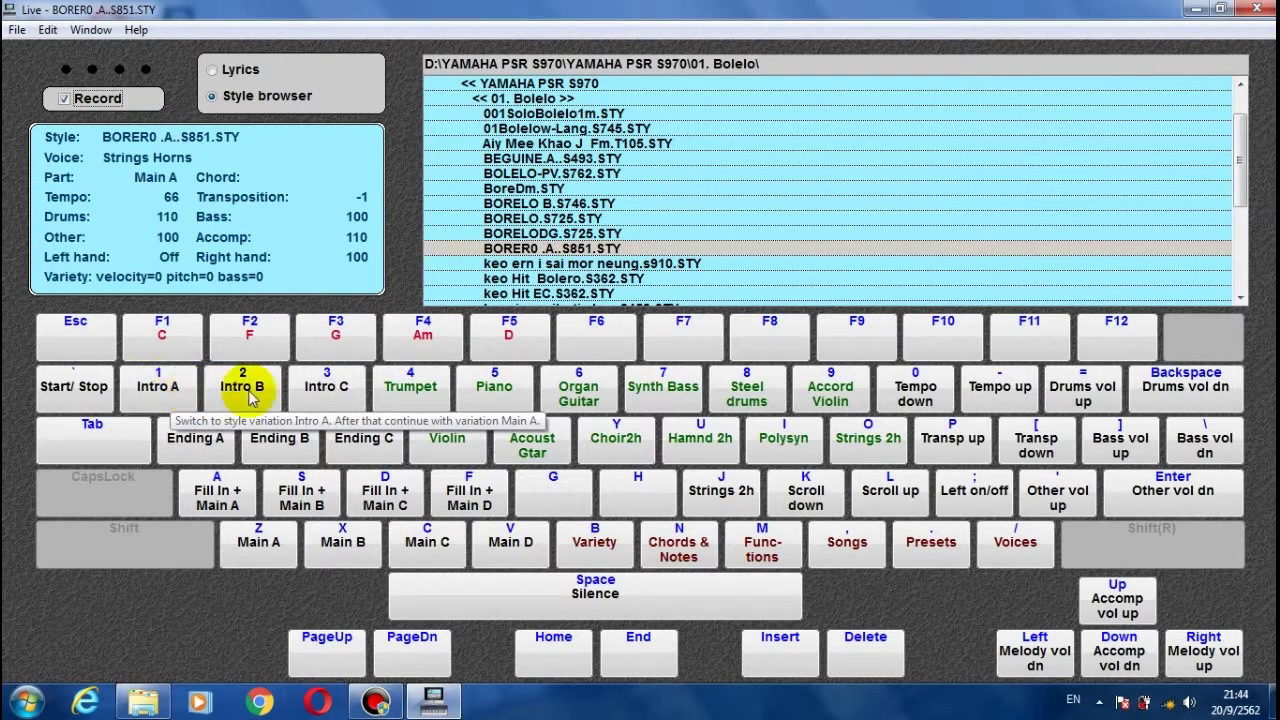
pyautogui.click(148, 388)
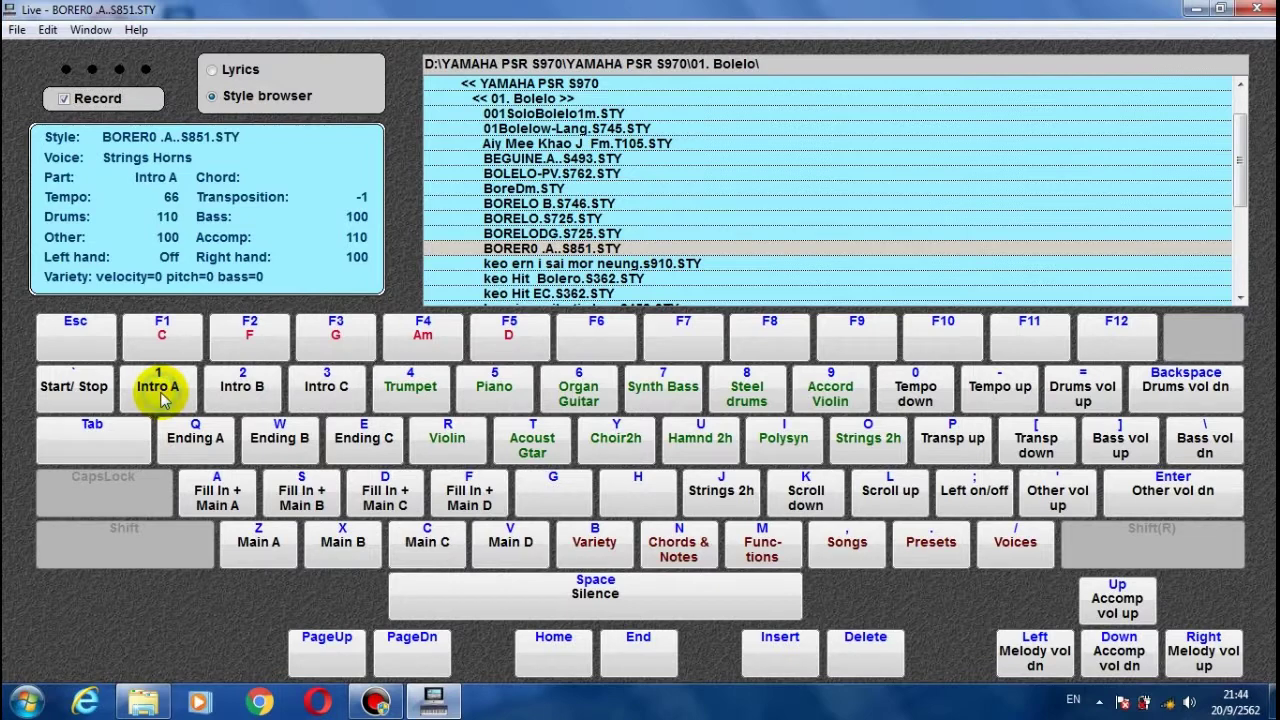
pyautogui.click(163, 335)
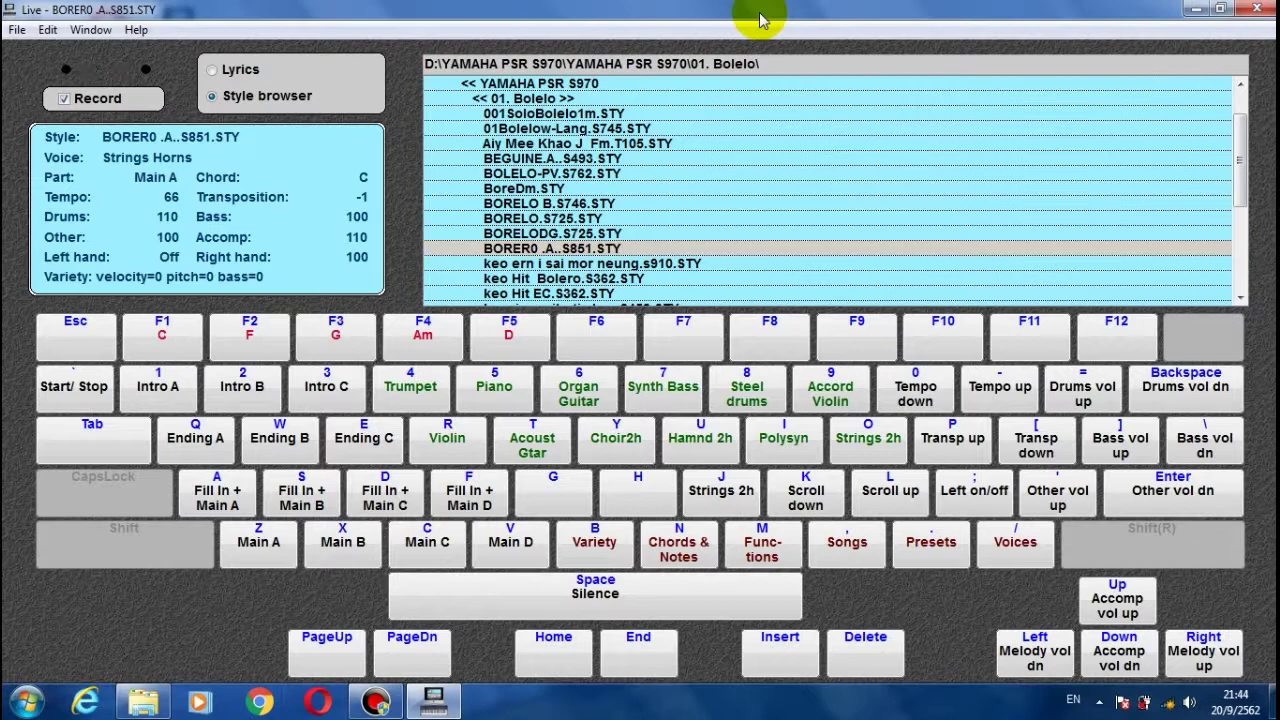
# Play the chord progression Am, D, G, C, G, Am, D, G, C and finish the recording with Ending B.
pyautogui.press('F4')
pyautogui.press('F5')
pyautogui.press('F3')
pyautogui.press('F1')
pyautogui.press('F3')
pyautogui.press('F4')
pyautogui.press('F5')
pyautogui.press('F3')
pyautogui.press('F1')
pyautogui.press('w')
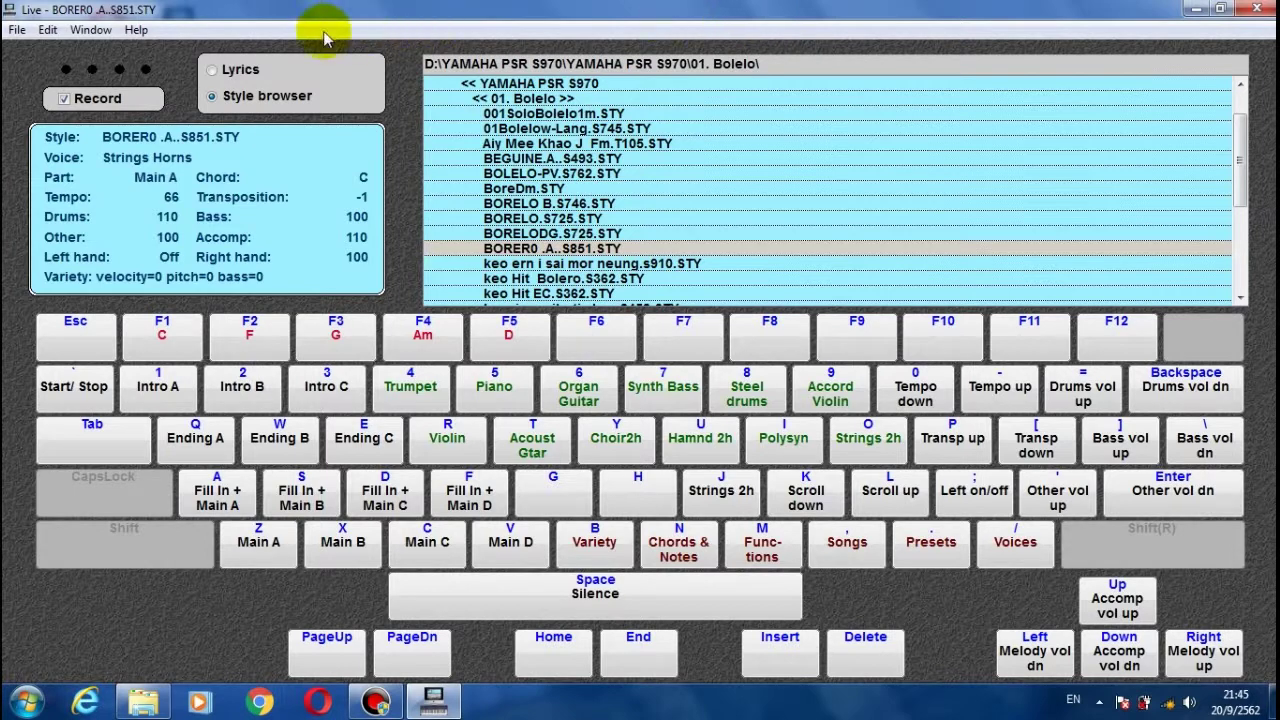
# Save the live recording as a MIDI file named 0001-BORER0 in the Documents library.
pyautogui.click(17, 30)
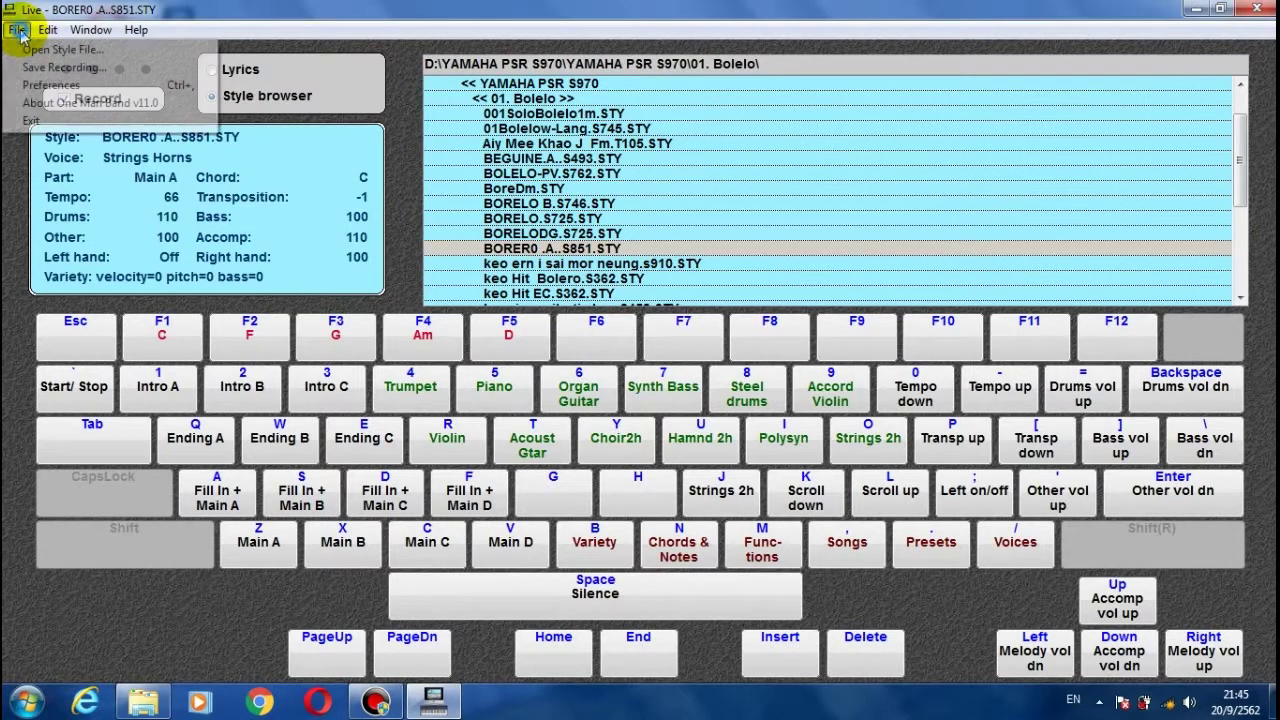
pyautogui.click(60, 68)
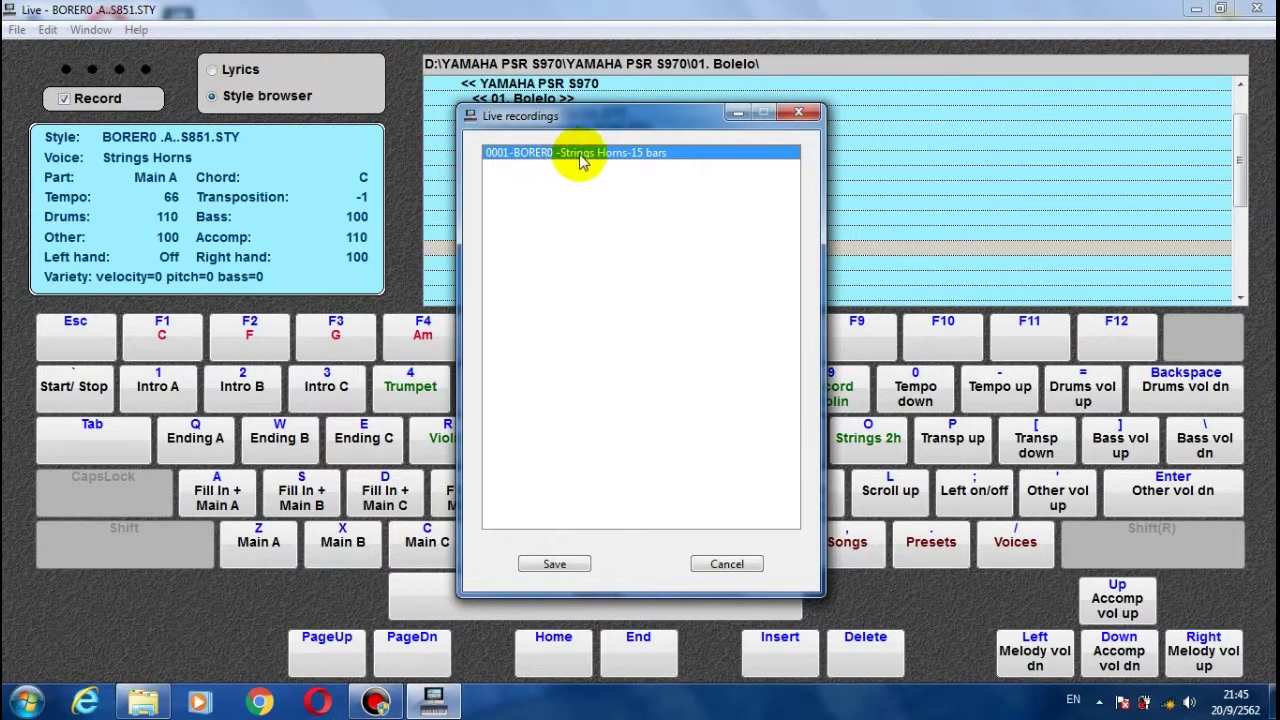
pyautogui.click(550, 568)
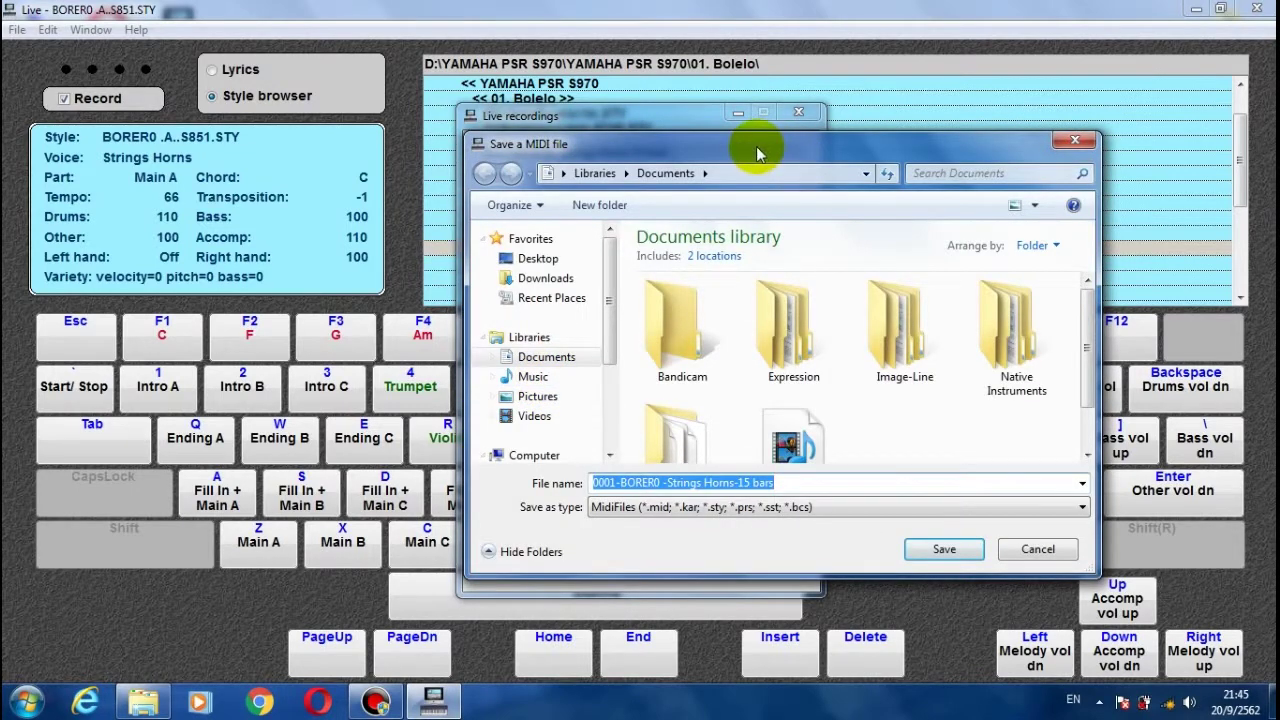
pyautogui.moveTo(758, 145); pyautogui.dragTo(568, 93)
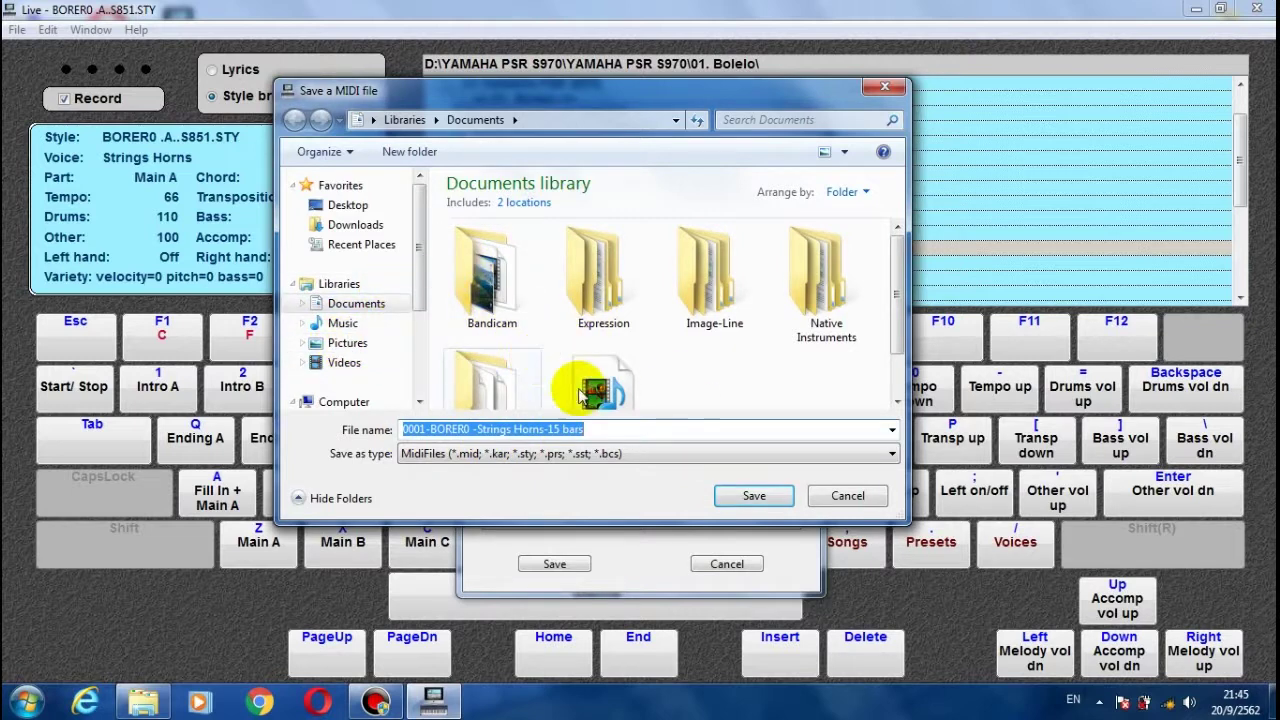
pyautogui.click(595, 431)
pyautogui.moveTo(597, 431); pyautogui.dragTo(474, 430)
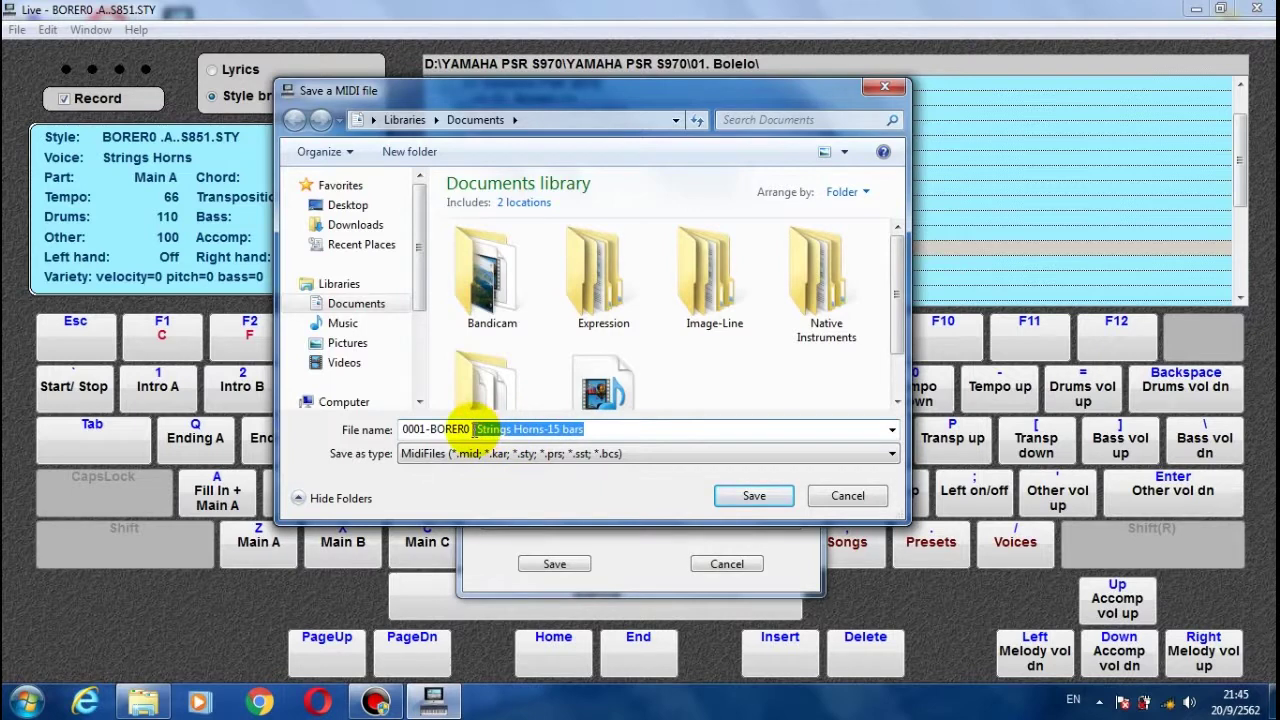
pyautogui.press('BackSpace')
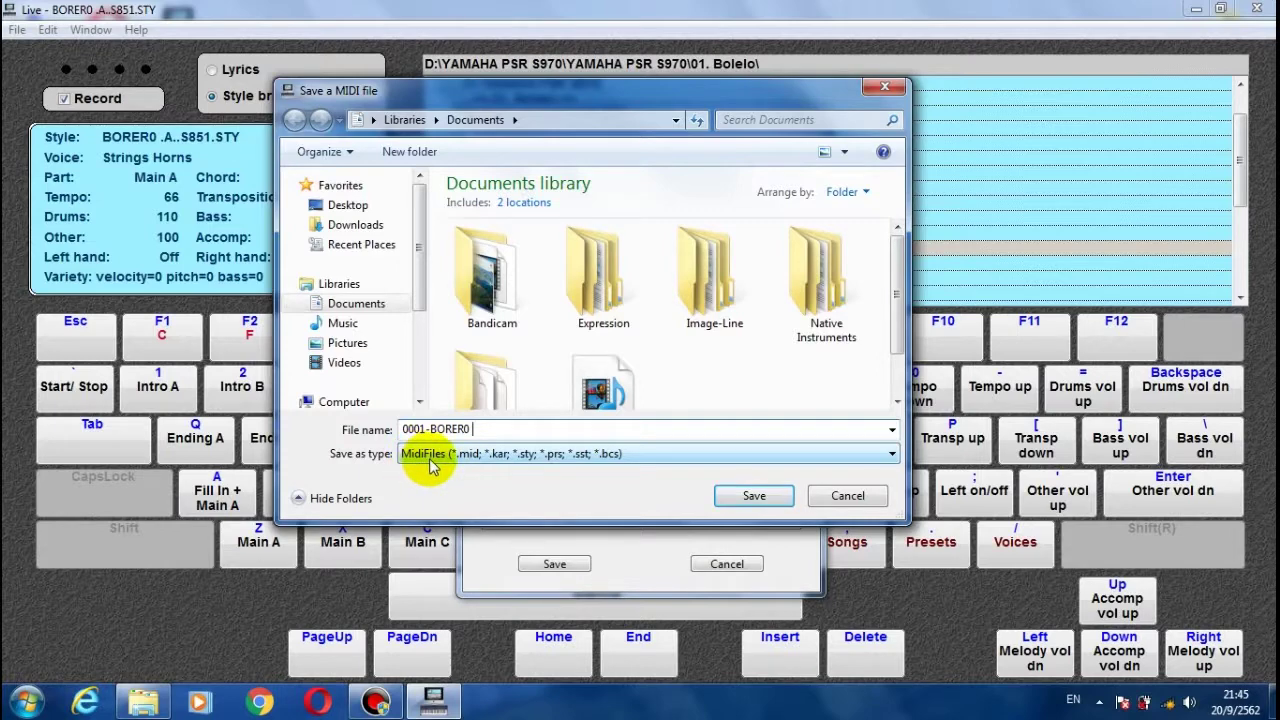
pyautogui.click(752, 496)
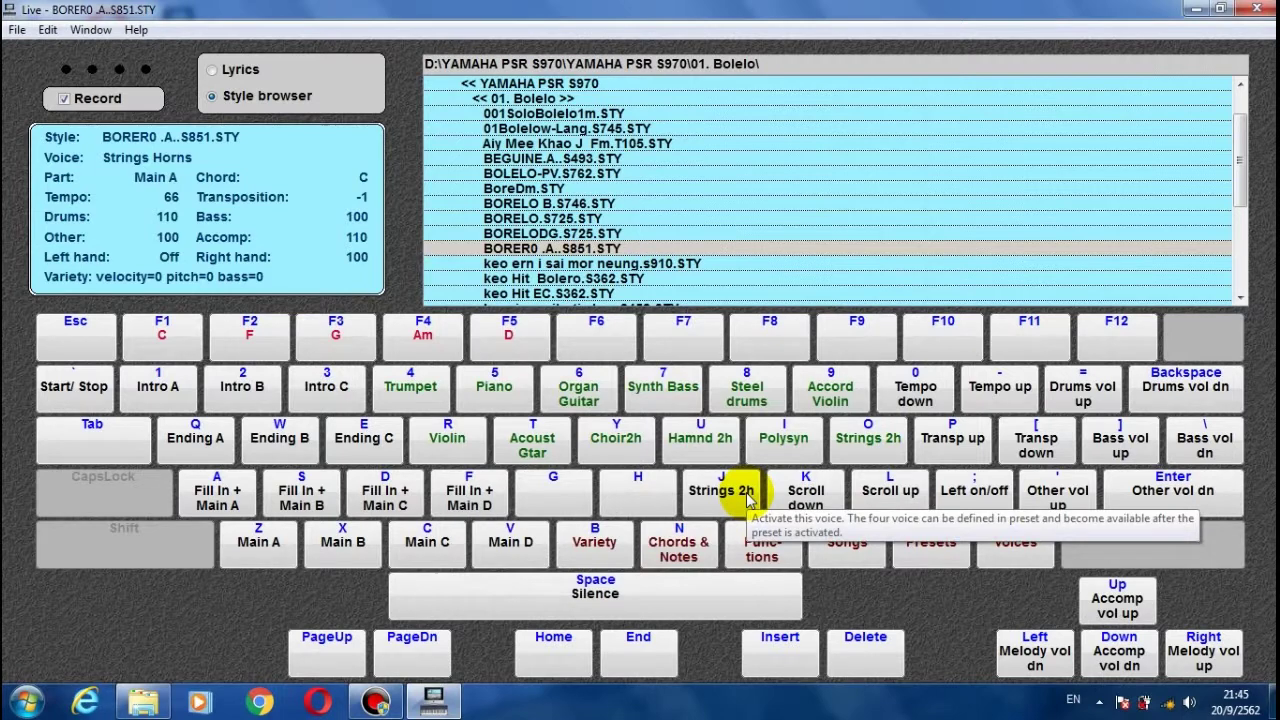
# Minimize the window to reach the desktop and launch FL Studio 12.
pyautogui.click(1196, 10)
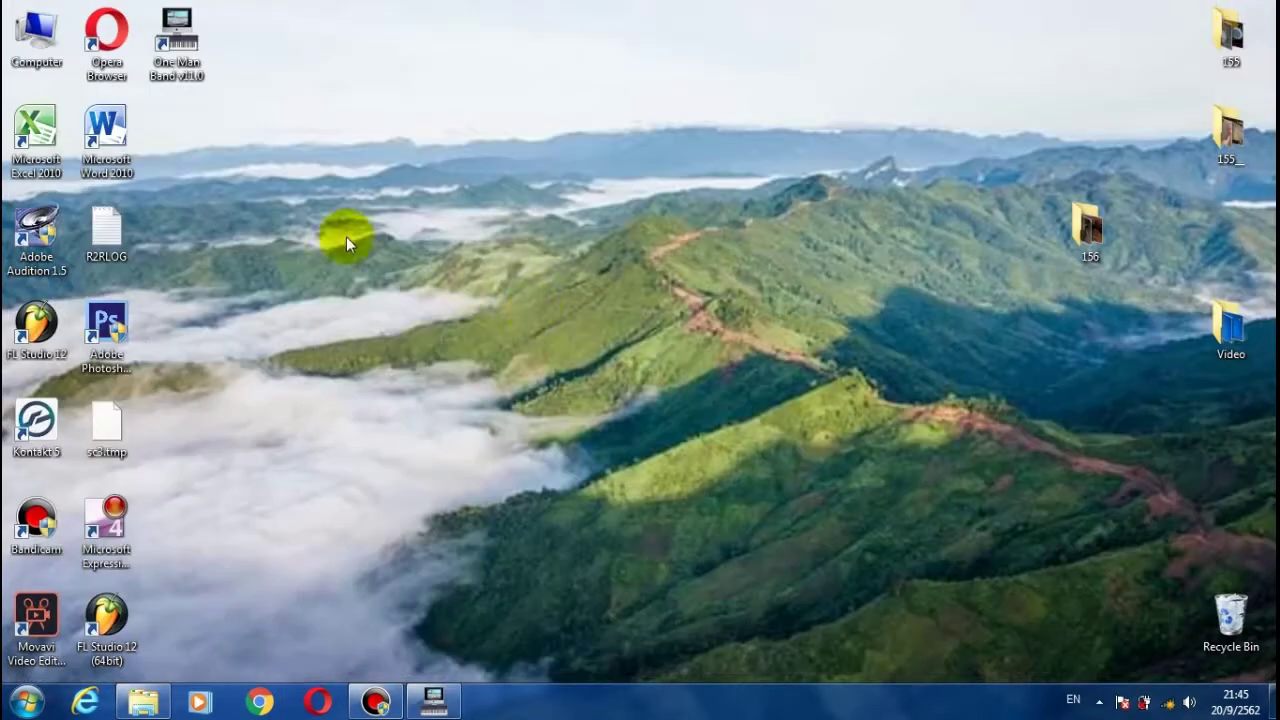
pyautogui.rightClick(298, 207)
pyautogui.click(350, 256)
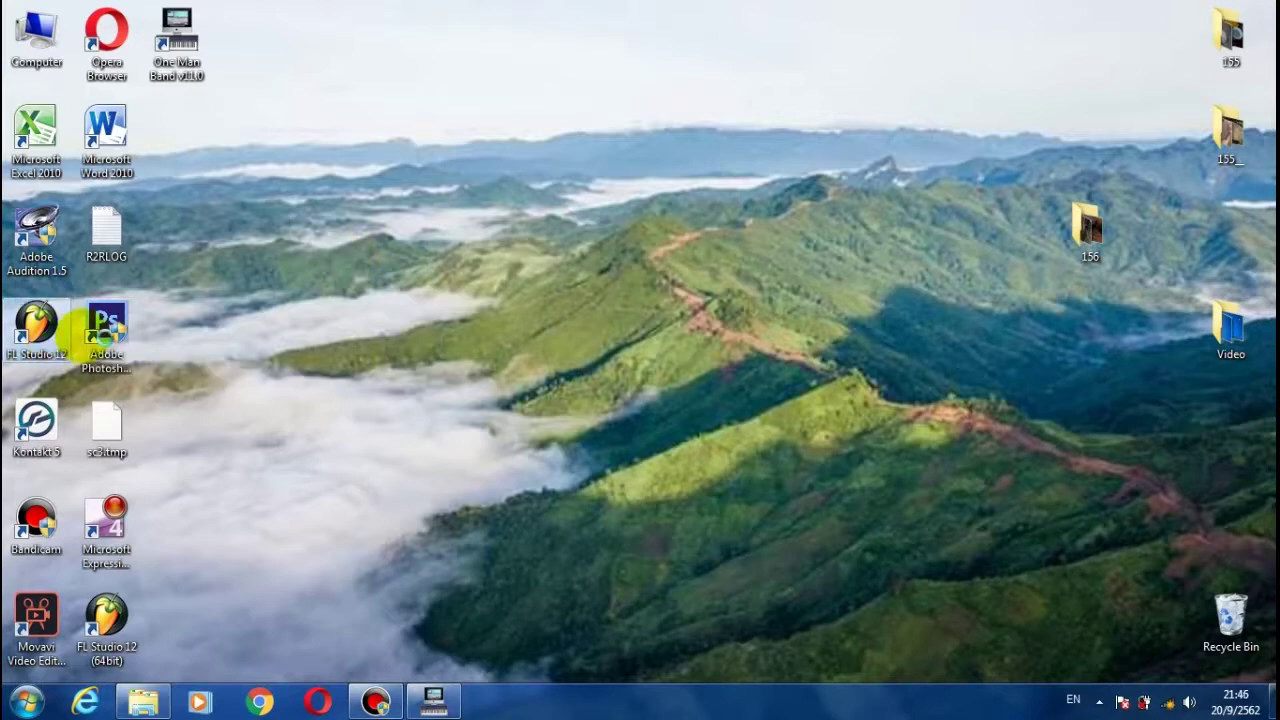
pyautogui.rightClick(72, 330)
pyautogui.click(130, 296)
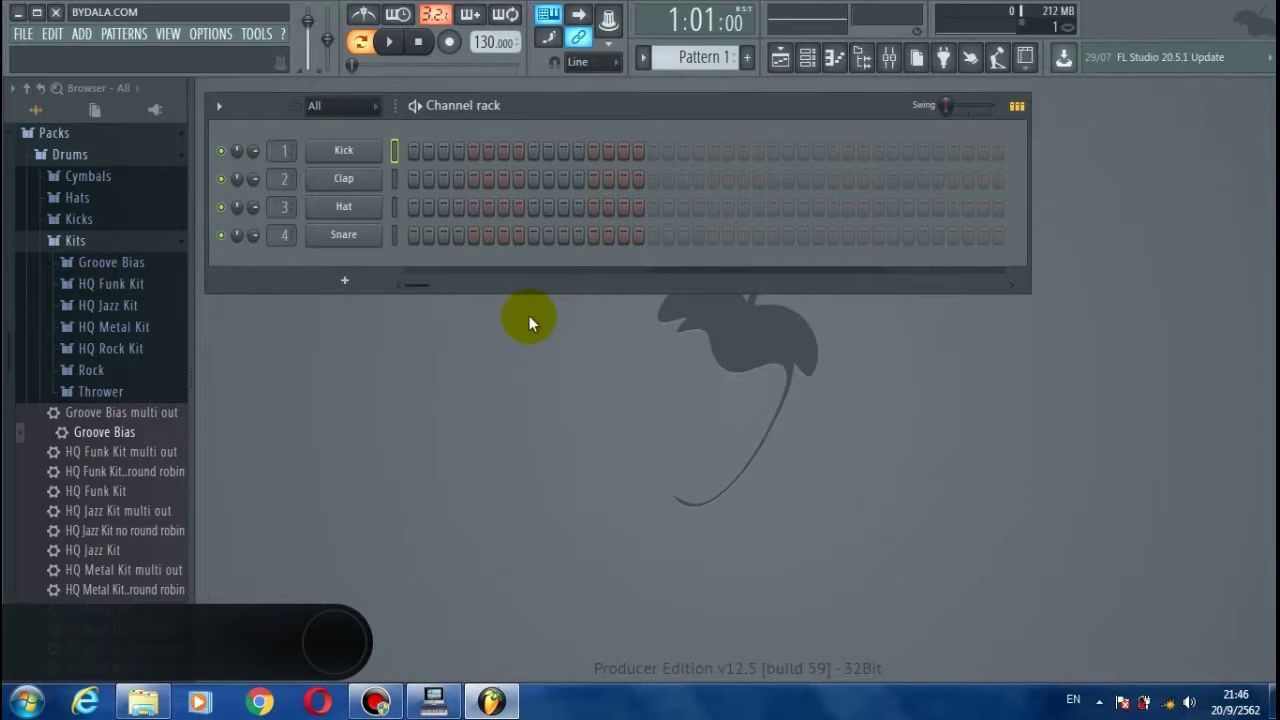
# Import the MIDI file 0001-BORER0 as a new project with all tracks, one channel per track and Fruity LSD added.
pyautogui.click(24, 36)
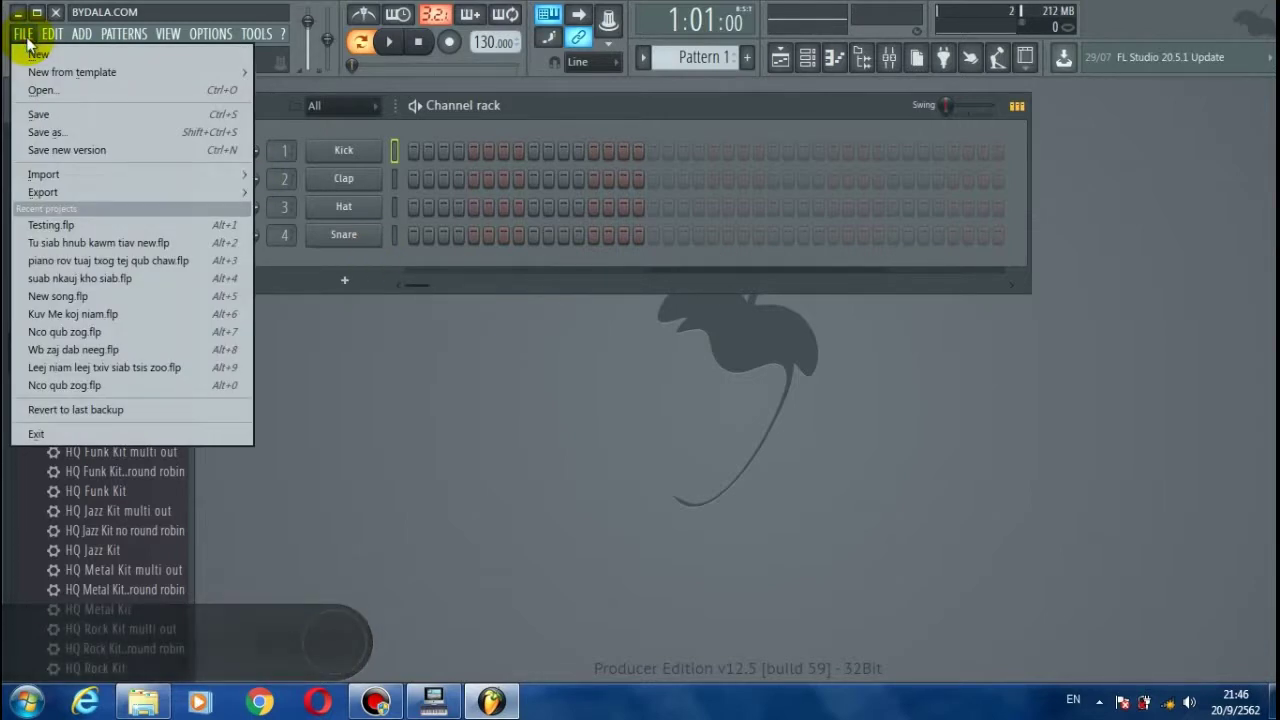
pyautogui.moveTo(97, 172)
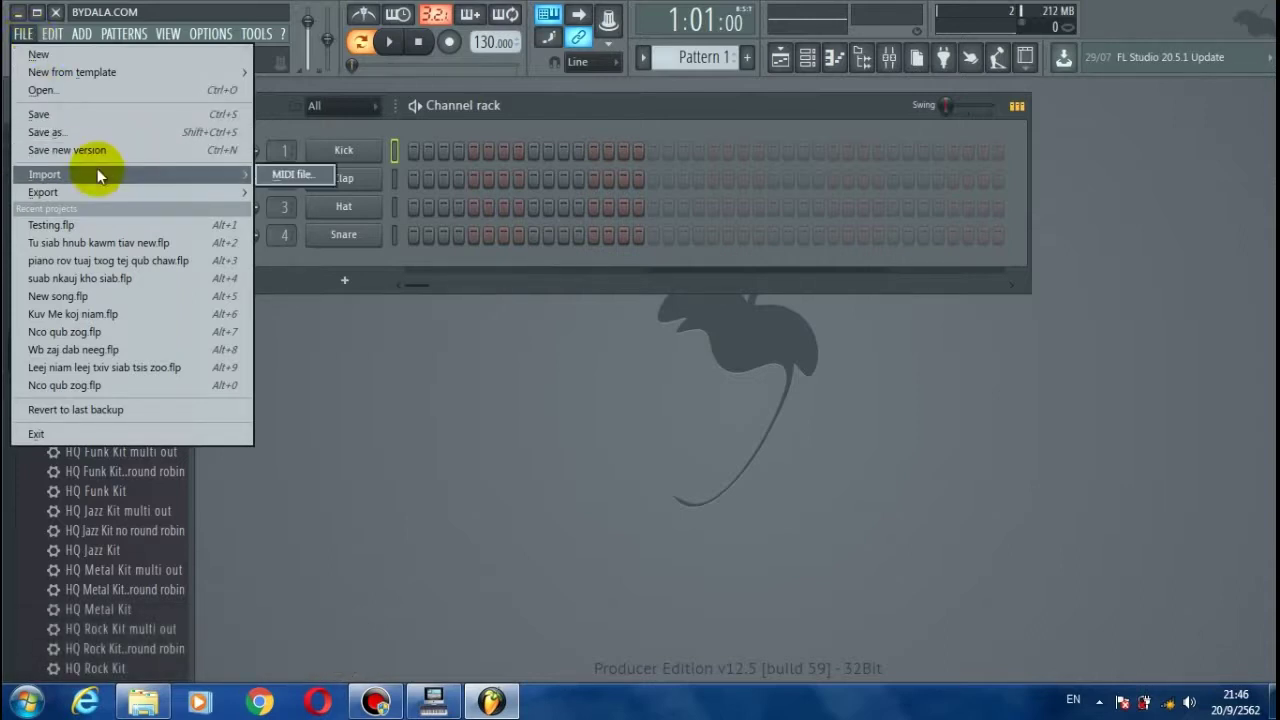
pyautogui.click(290, 175)
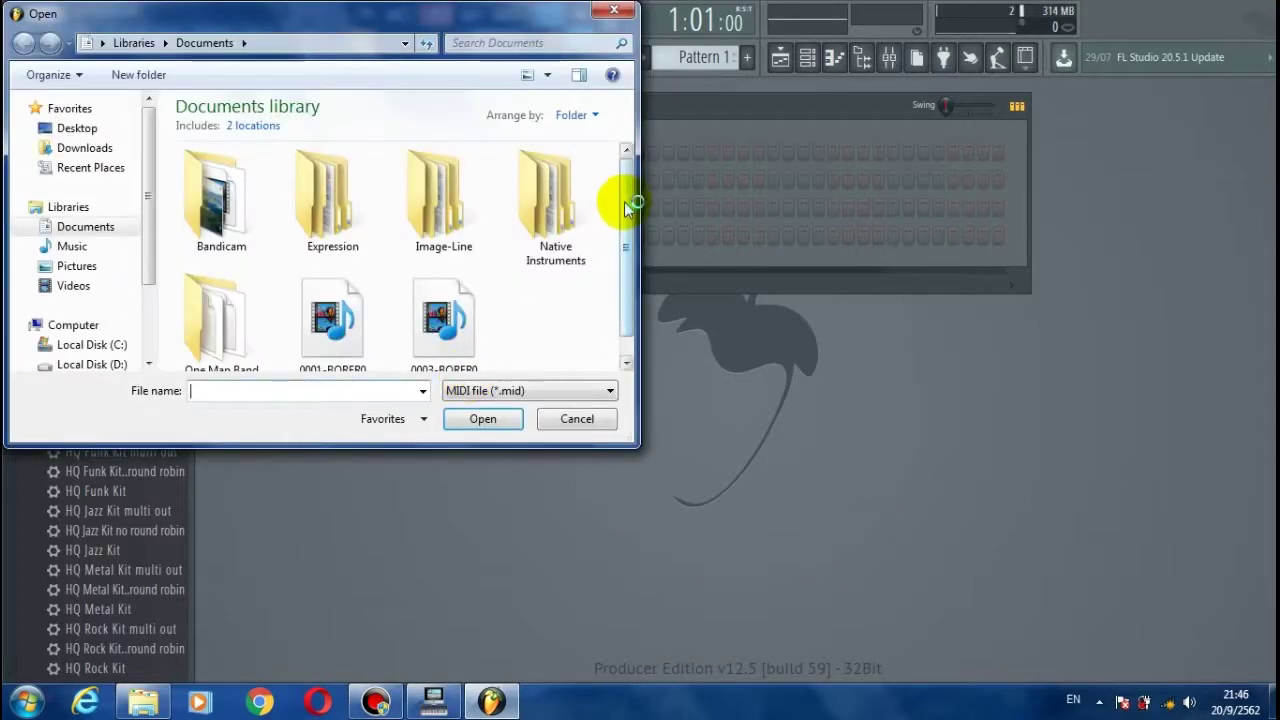
pyautogui.moveTo(625, 197); pyautogui.dragTo(611, 291)
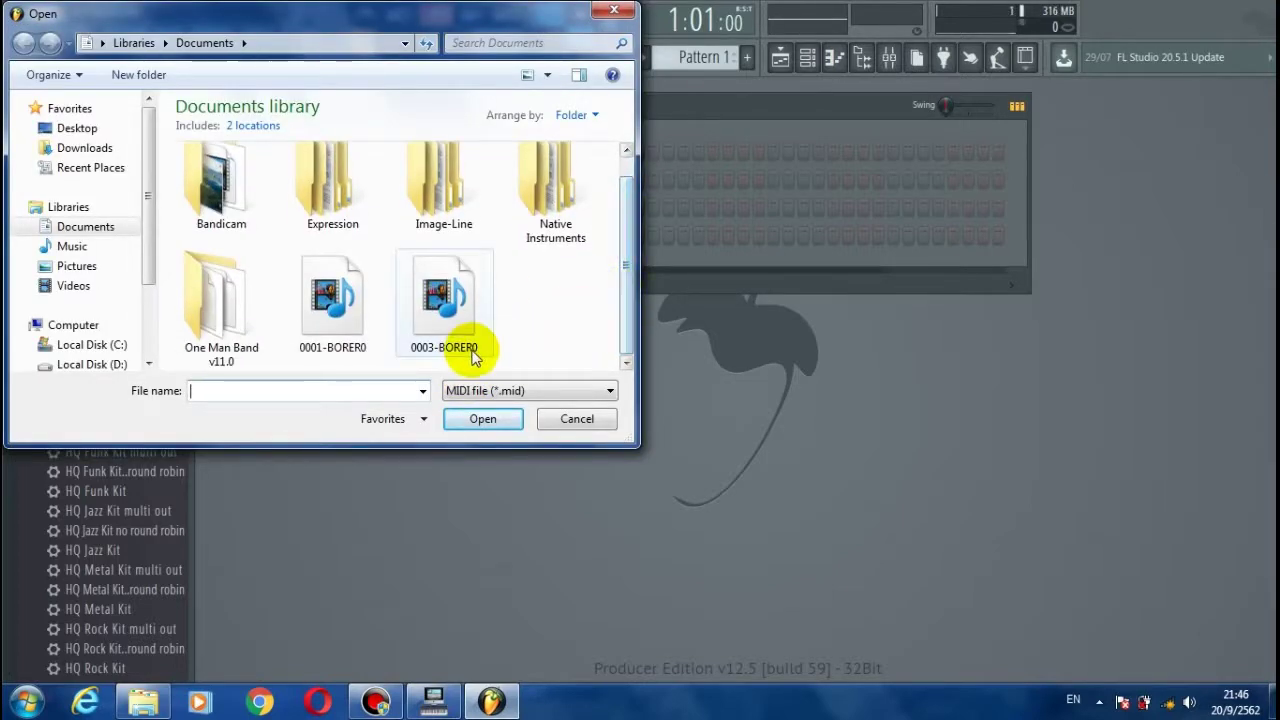
pyautogui.click(323, 355)
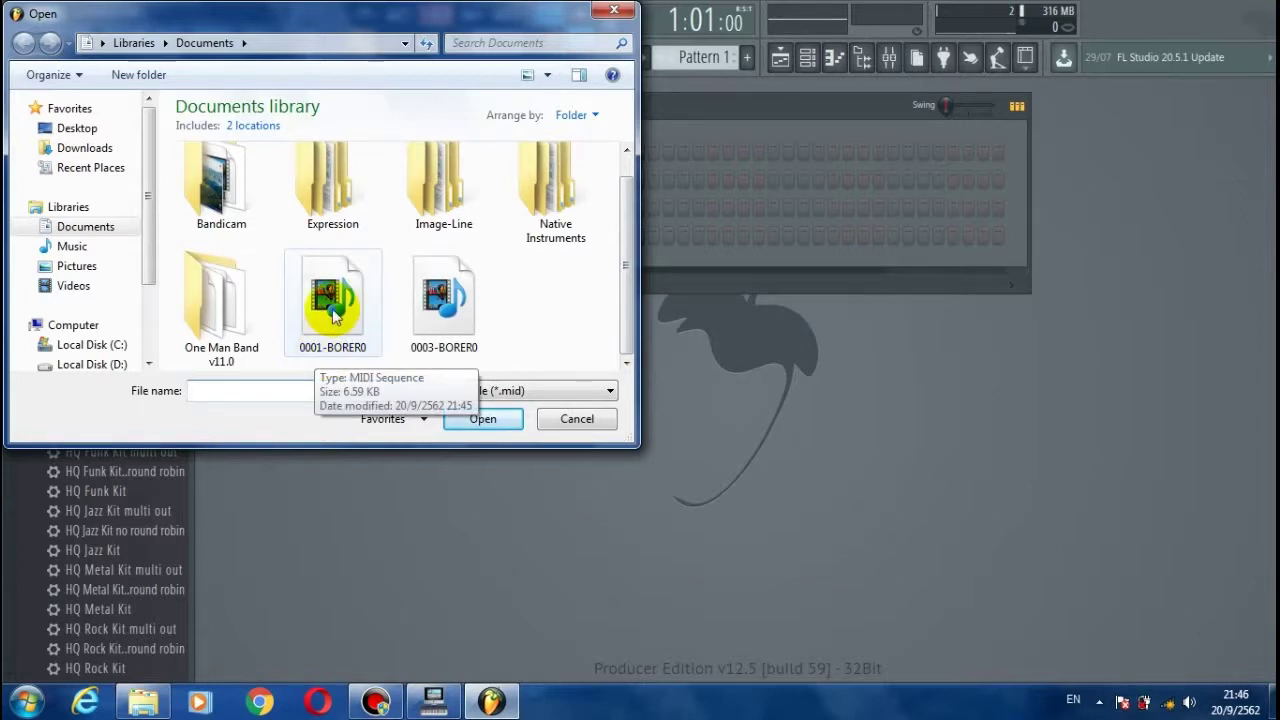
pyautogui.click(471, 423)
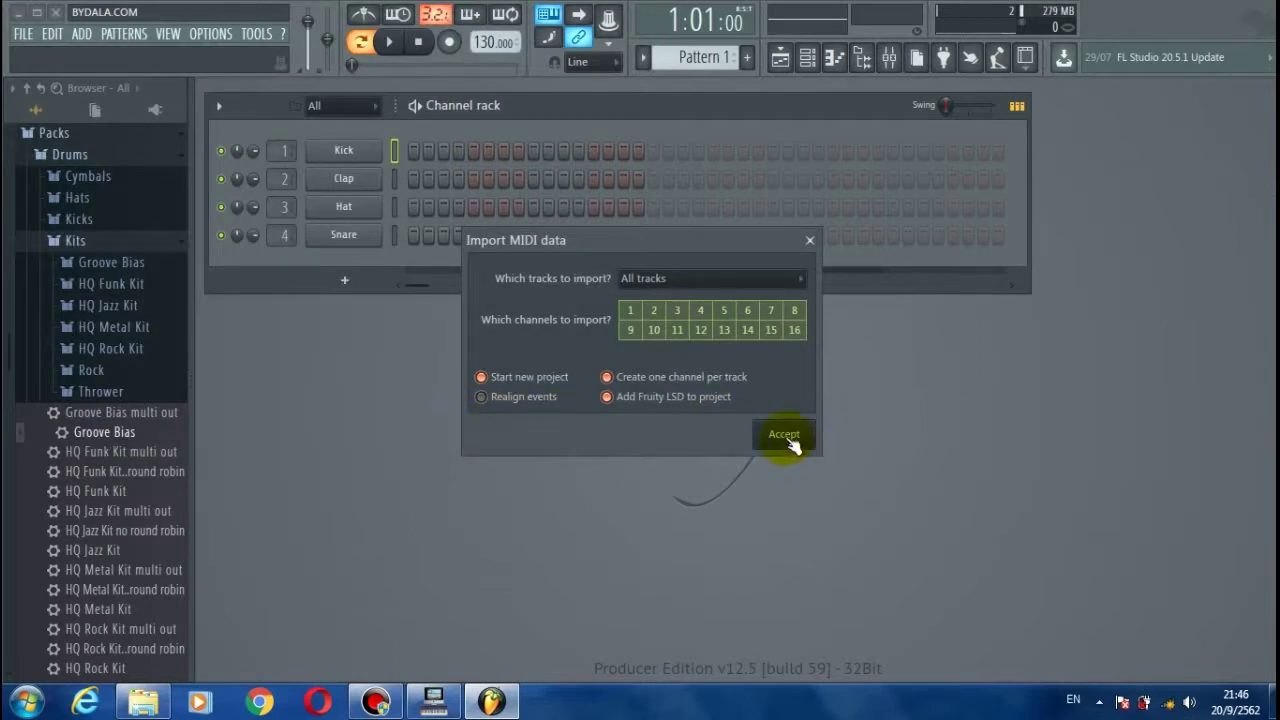
pyautogui.click(785, 436)
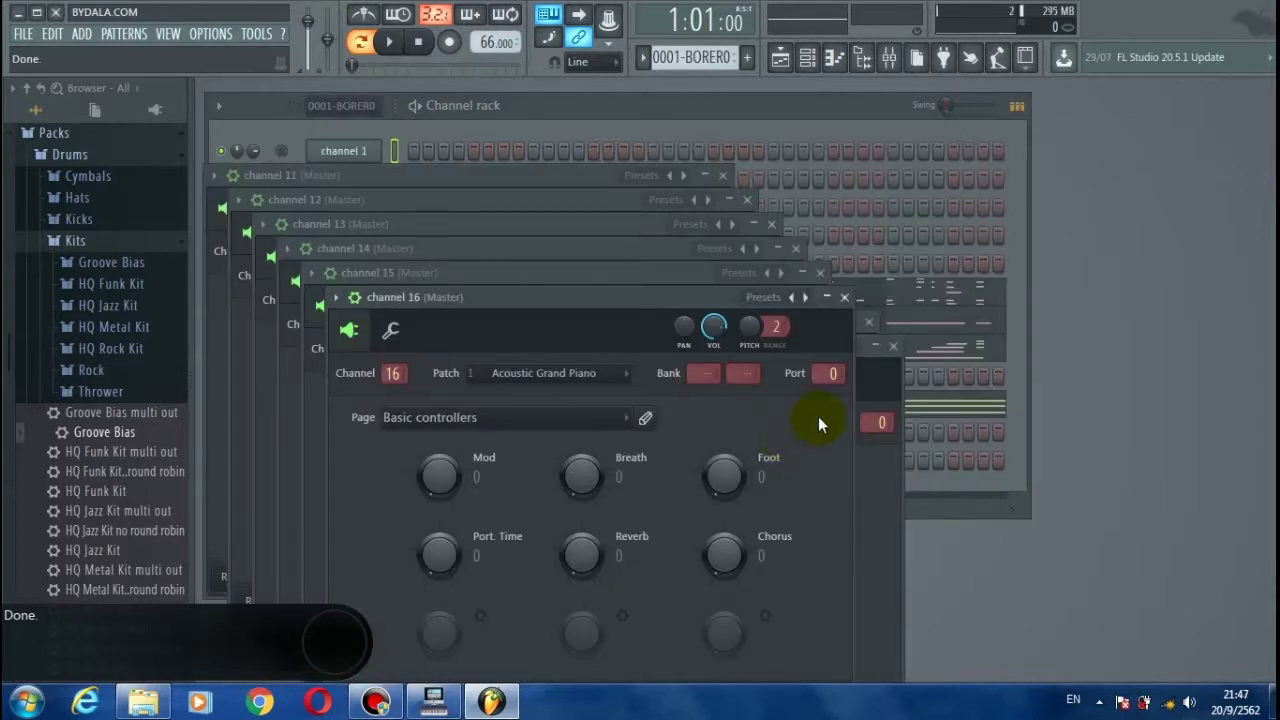
# Close all the open MIDI channel settings windows and the Fruity LSD window so only the channel rack remains.
pyautogui.click(845, 297)
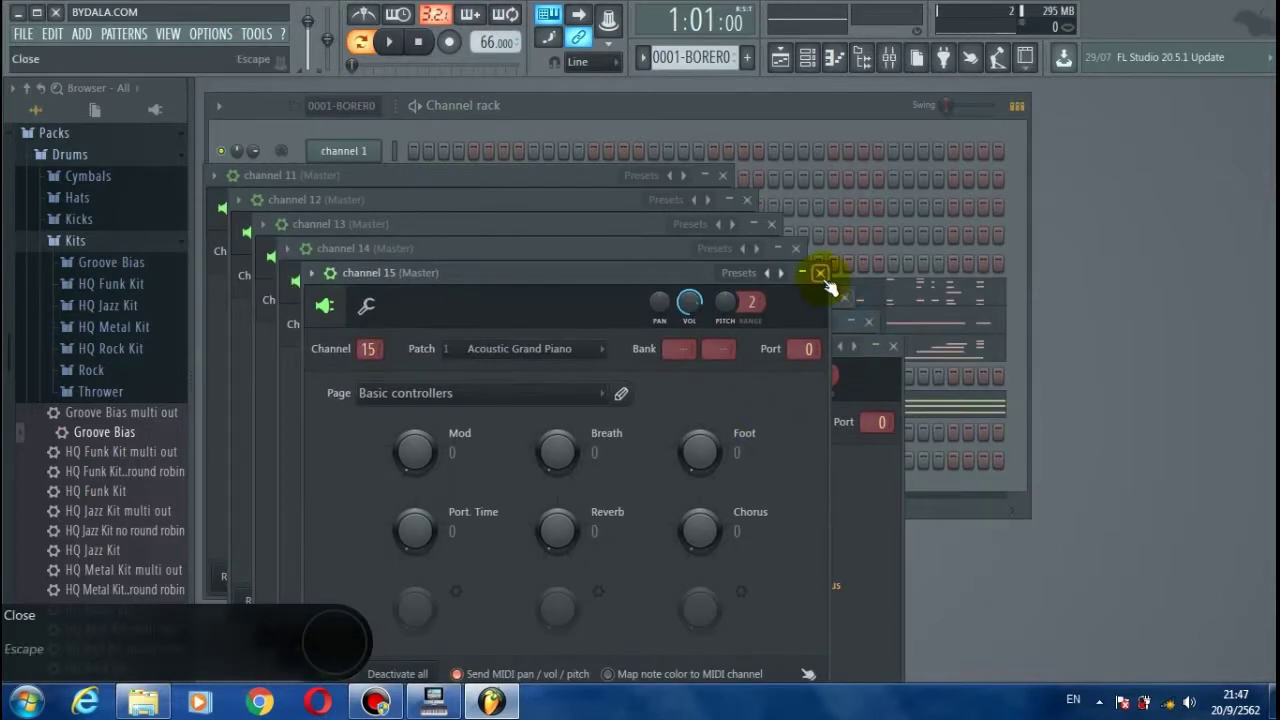
pyautogui.click(820, 272)
pyautogui.click(796, 248)
pyautogui.click(771, 224)
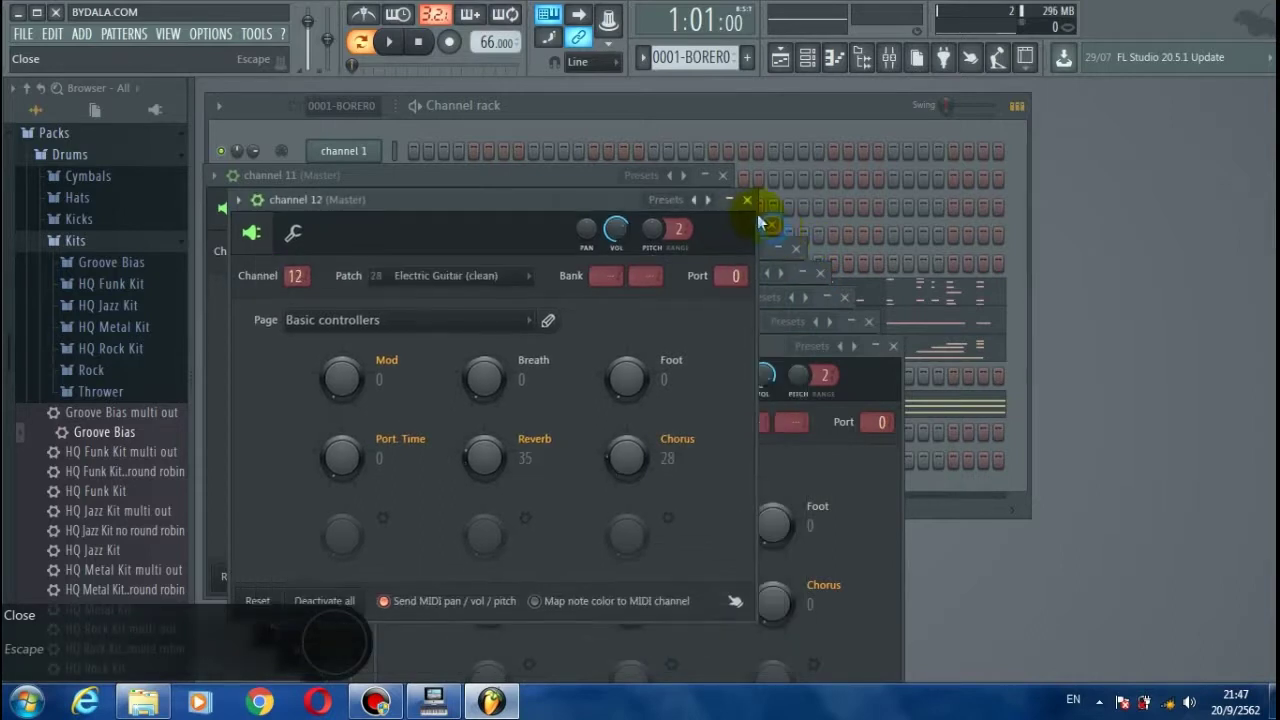
pyautogui.click(747, 201)
pyautogui.click(722, 175)
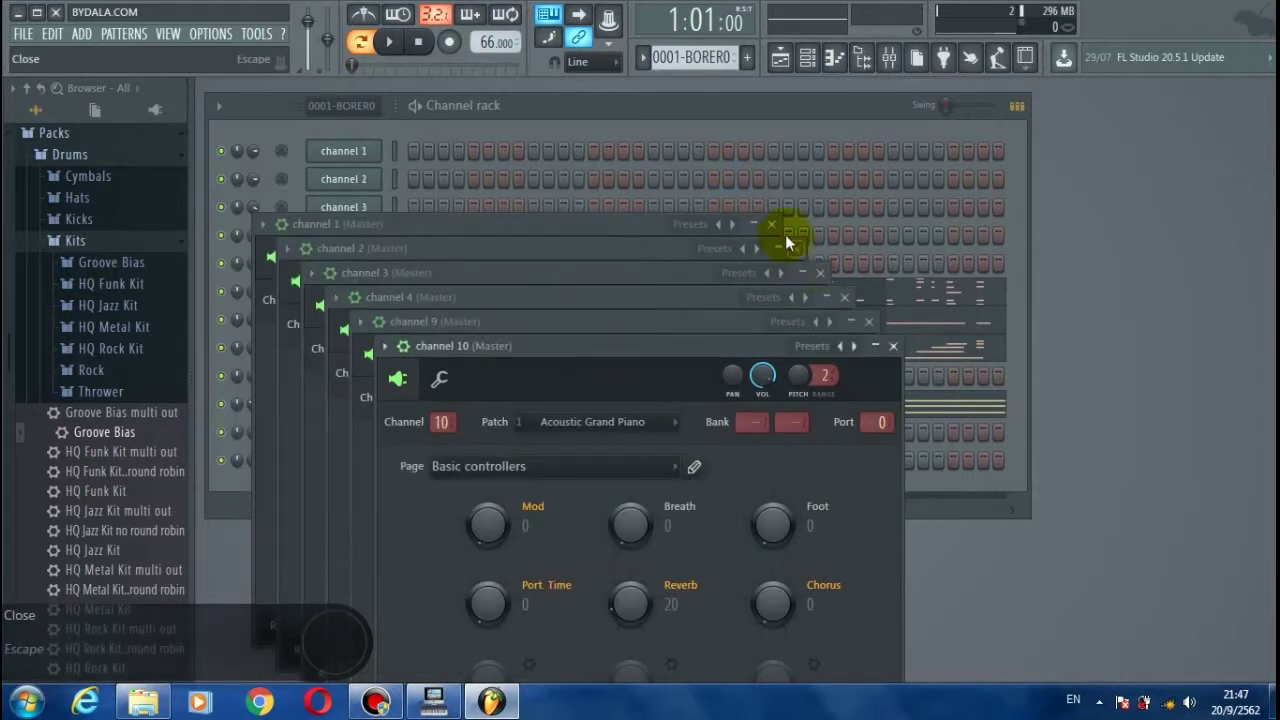
pyautogui.click(771, 224)
pyautogui.click(796, 248)
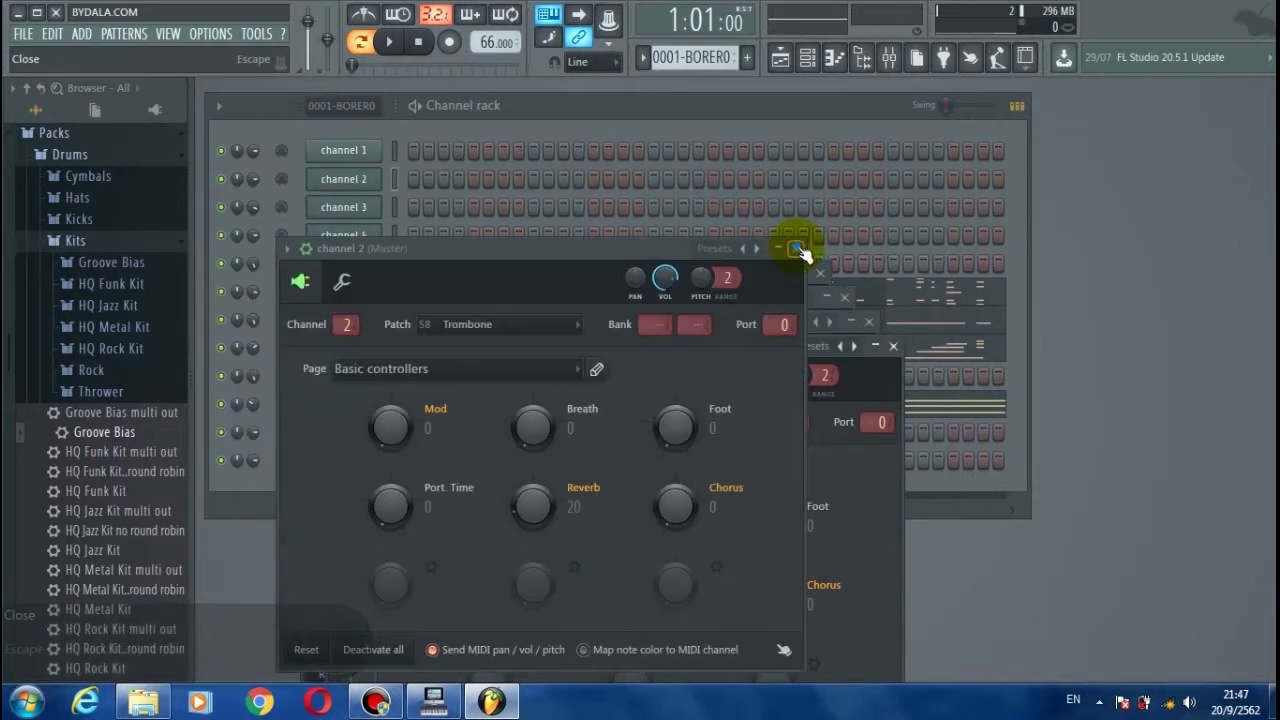
pyautogui.click(820, 272)
pyautogui.click(844, 297)
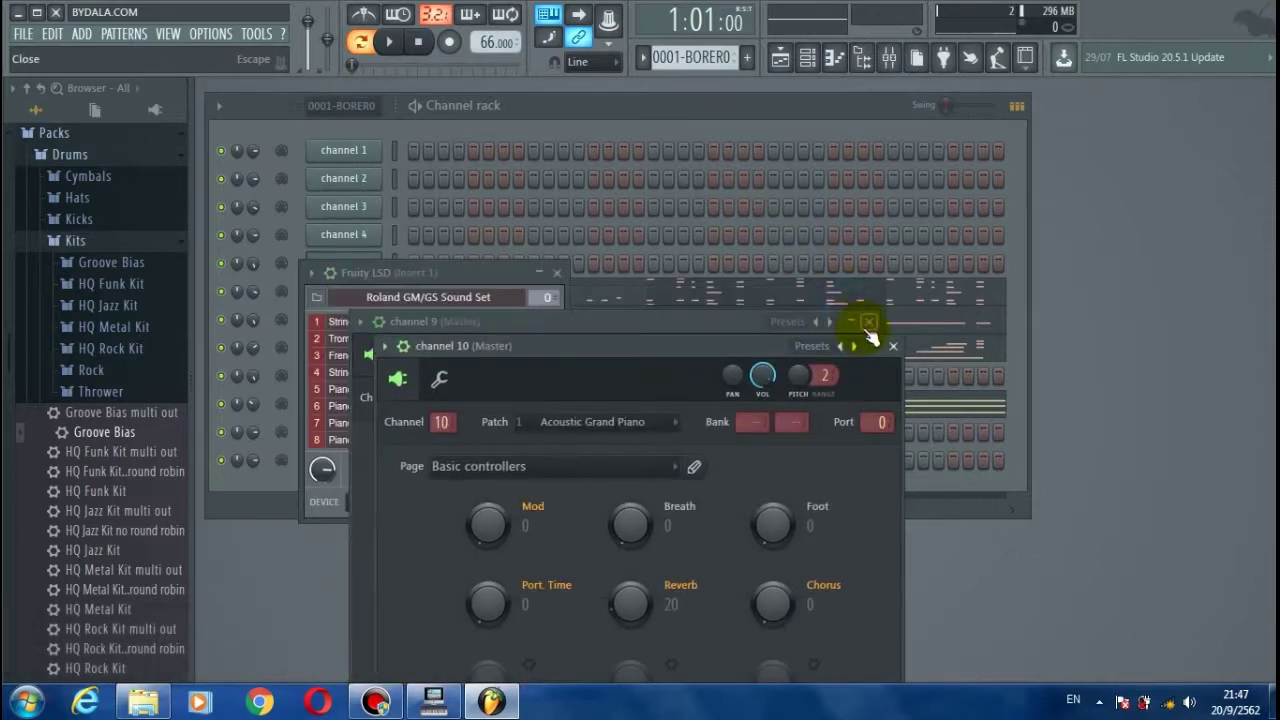
pyautogui.click(869, 322)
pyautogui.click(893, 346)
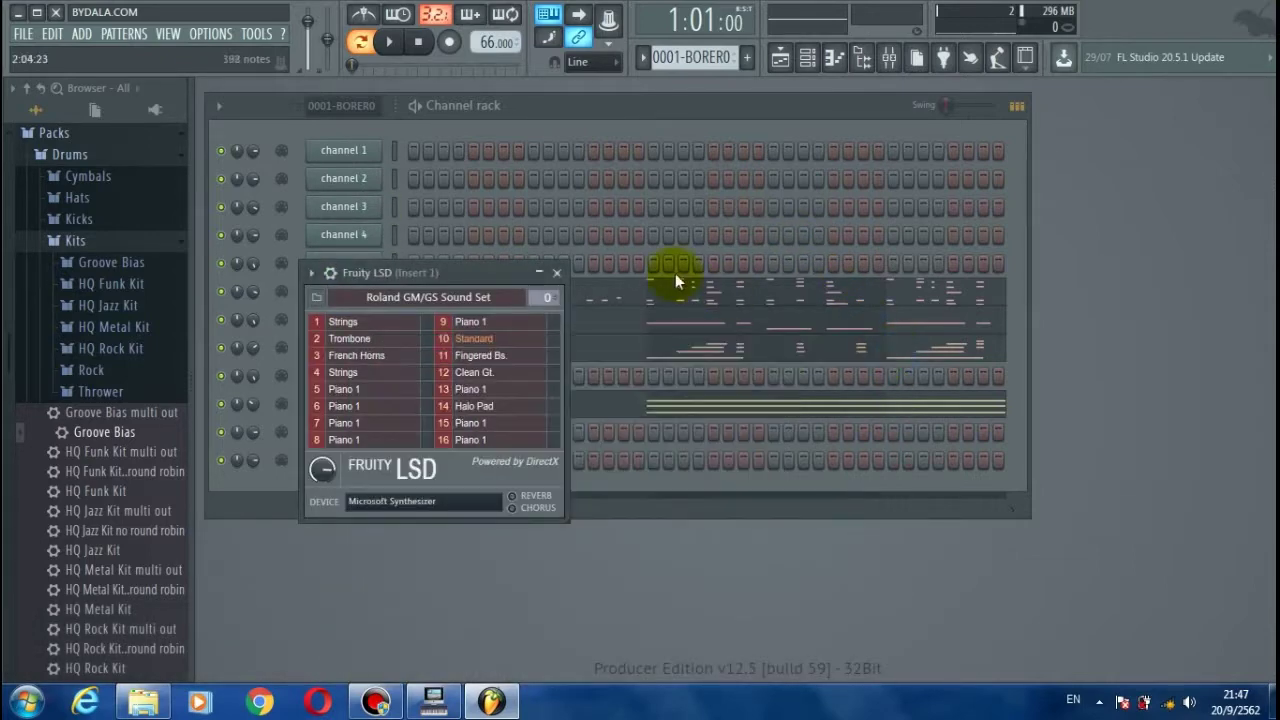
pyautogui.click(557, 274)
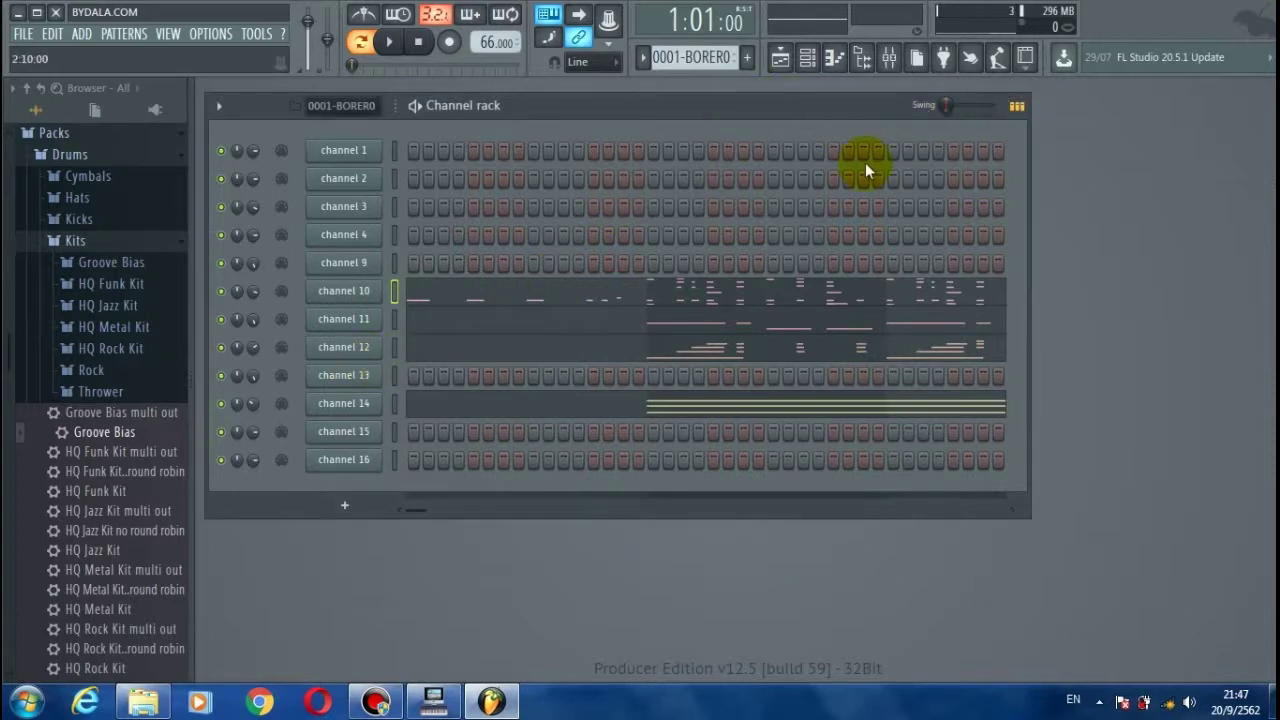
# Play the imported pattern and examine all of channel 10's drum notes in the piano roll.
pyautogui.press('space')
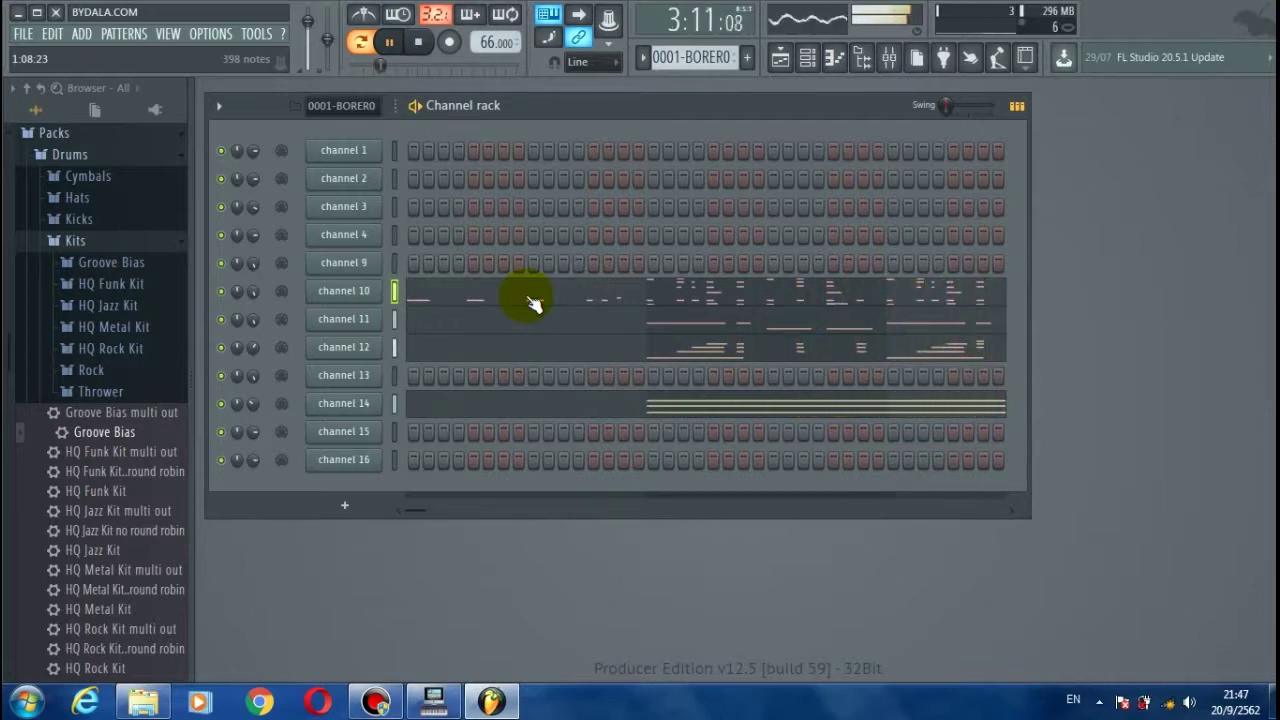
pyautogui.click(660, 289)
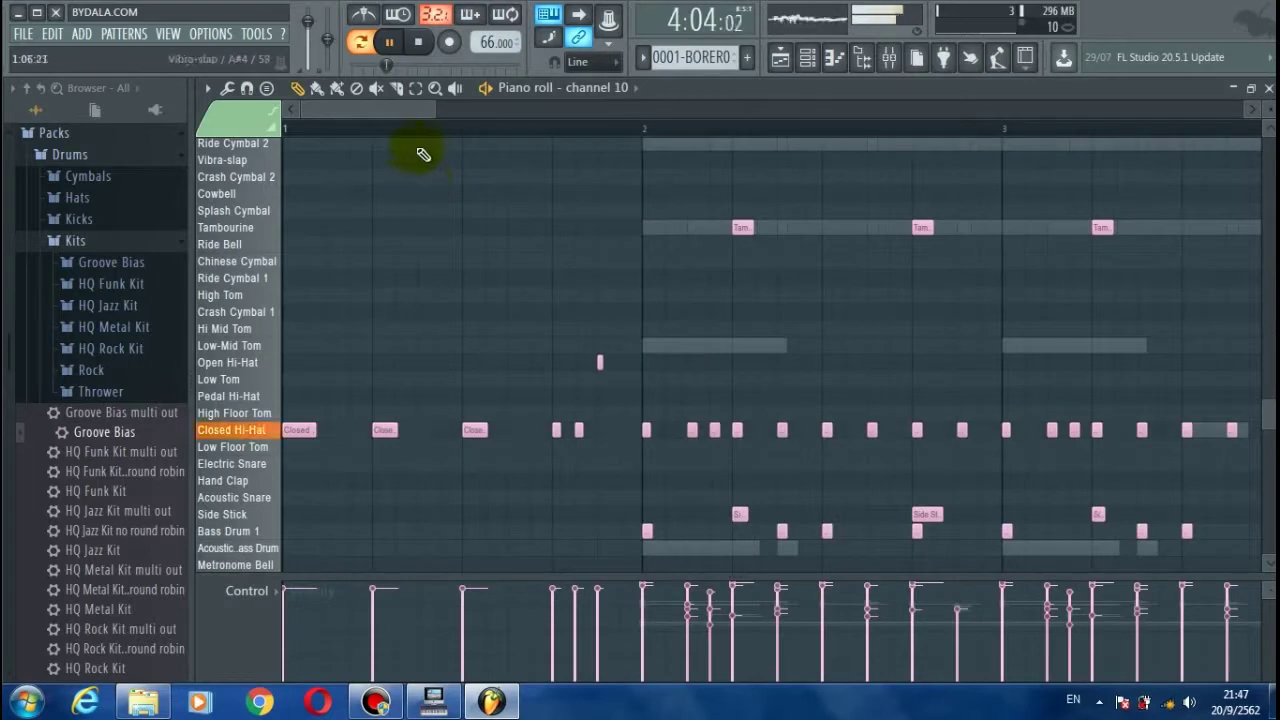
pyautogui.moveTo(428, 110); pyautogui.dragTo(1103, 157)
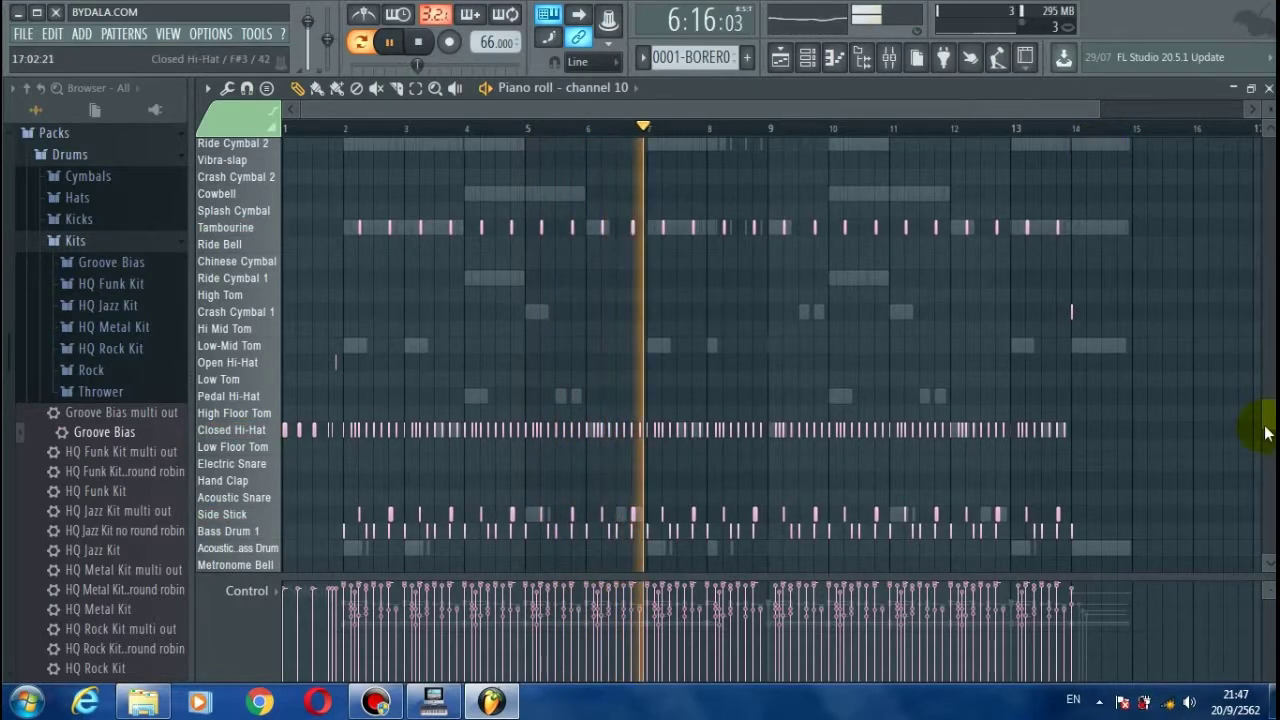
# Finish playing through channel 10's drum notes, stop the playback and close the piano roll.
pyautogui.moveTo(1268, 425)
pyautogui.mouseDown()
pyautogui.moveTo(1270, 345)
pyautogui.moveTo(1270, 421)
pyautogui.mouseUp()
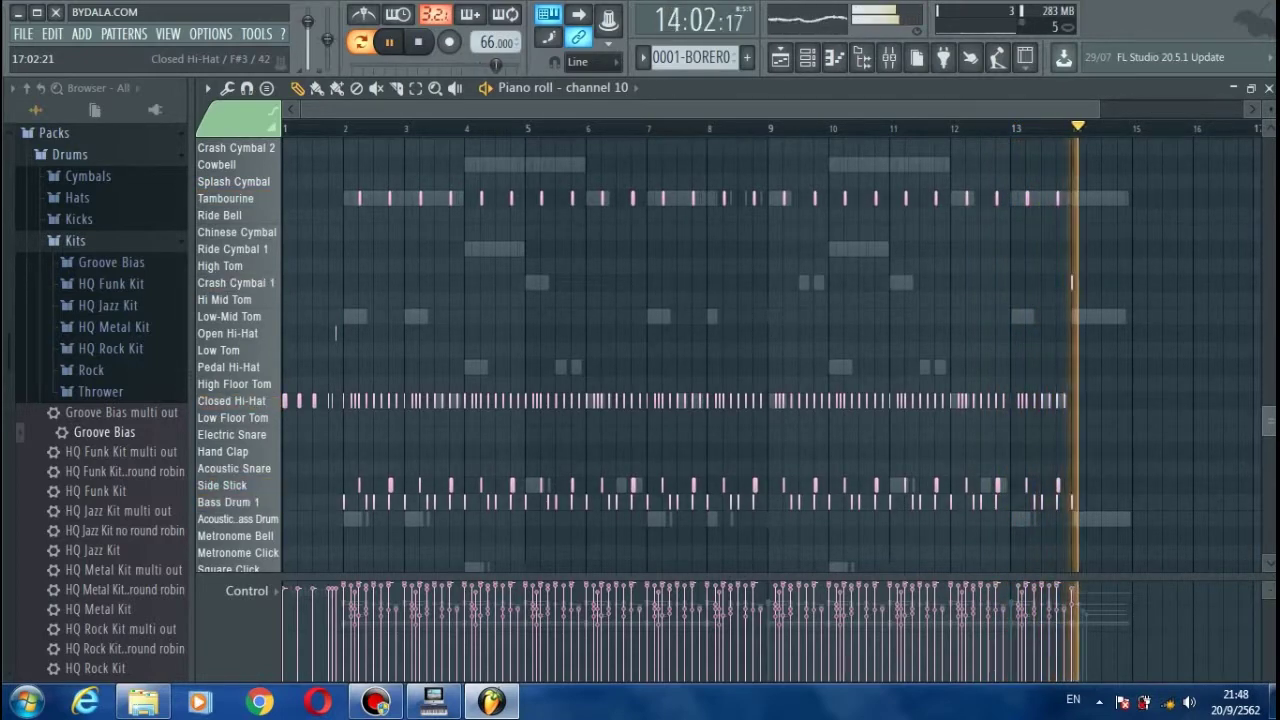
pyautogui.scroll(5, 1268, 148)
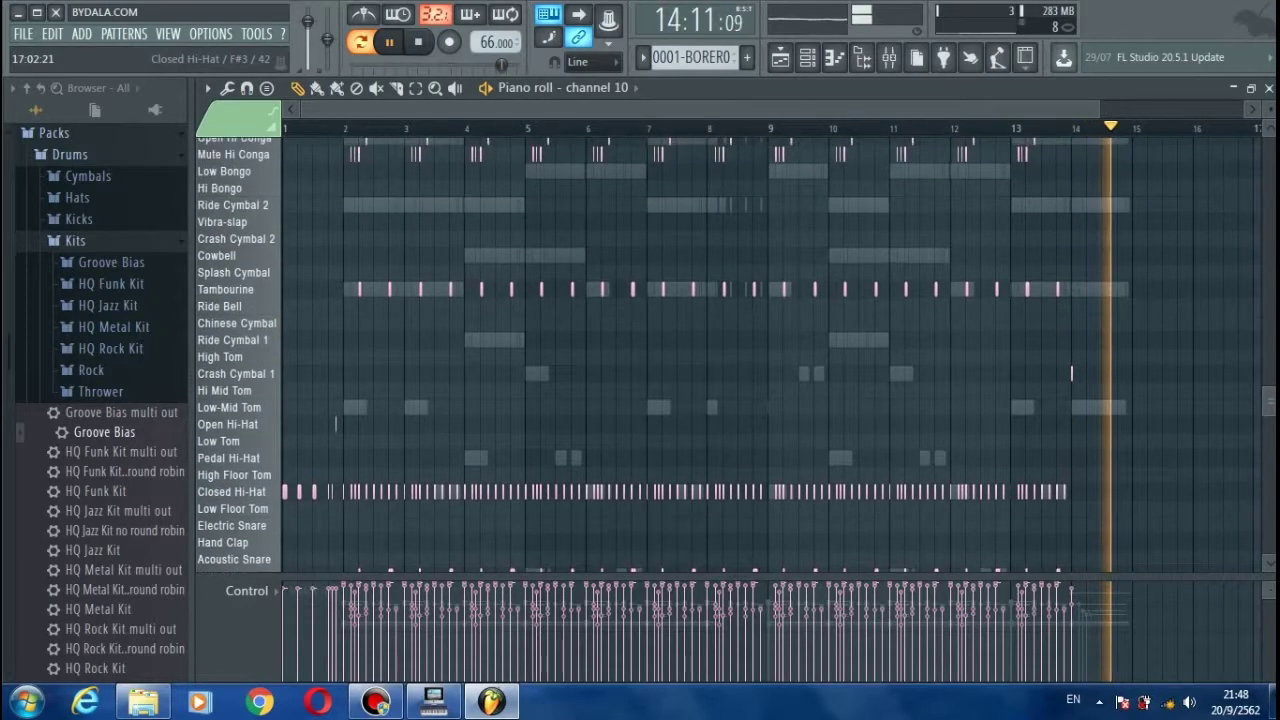
pyautogui.press('space')
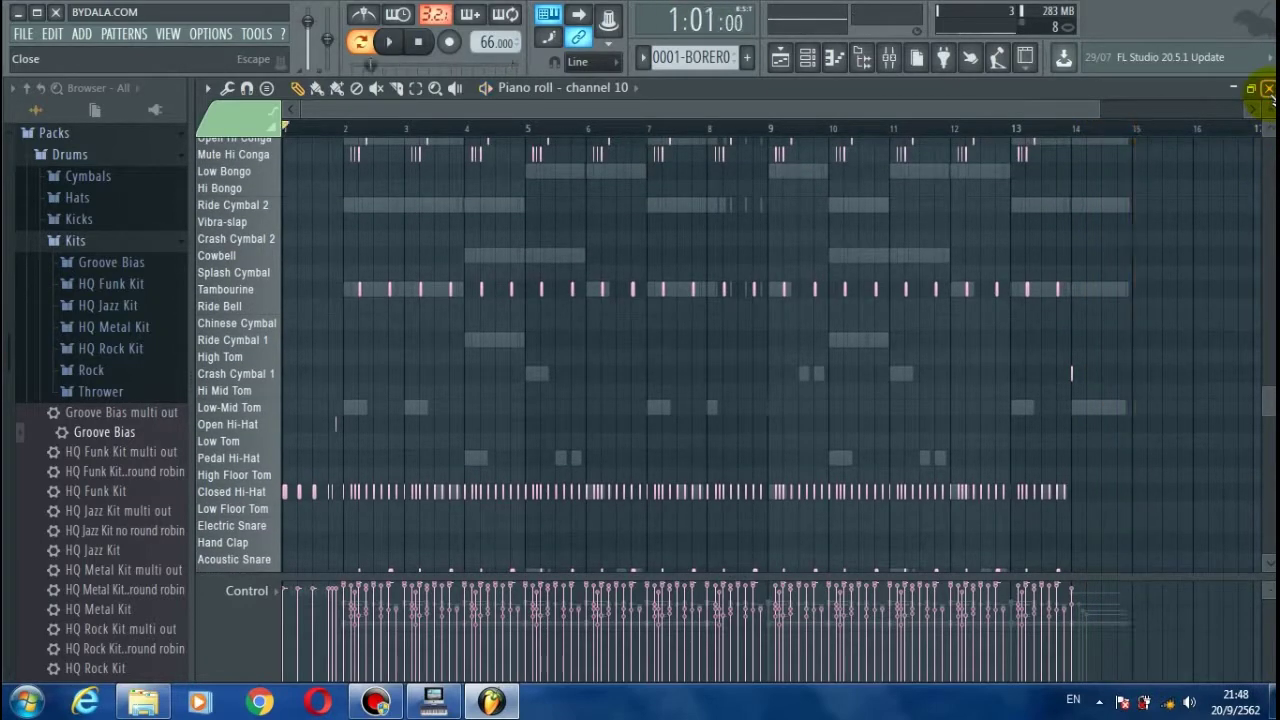
pyautogui.click(1268, 89)
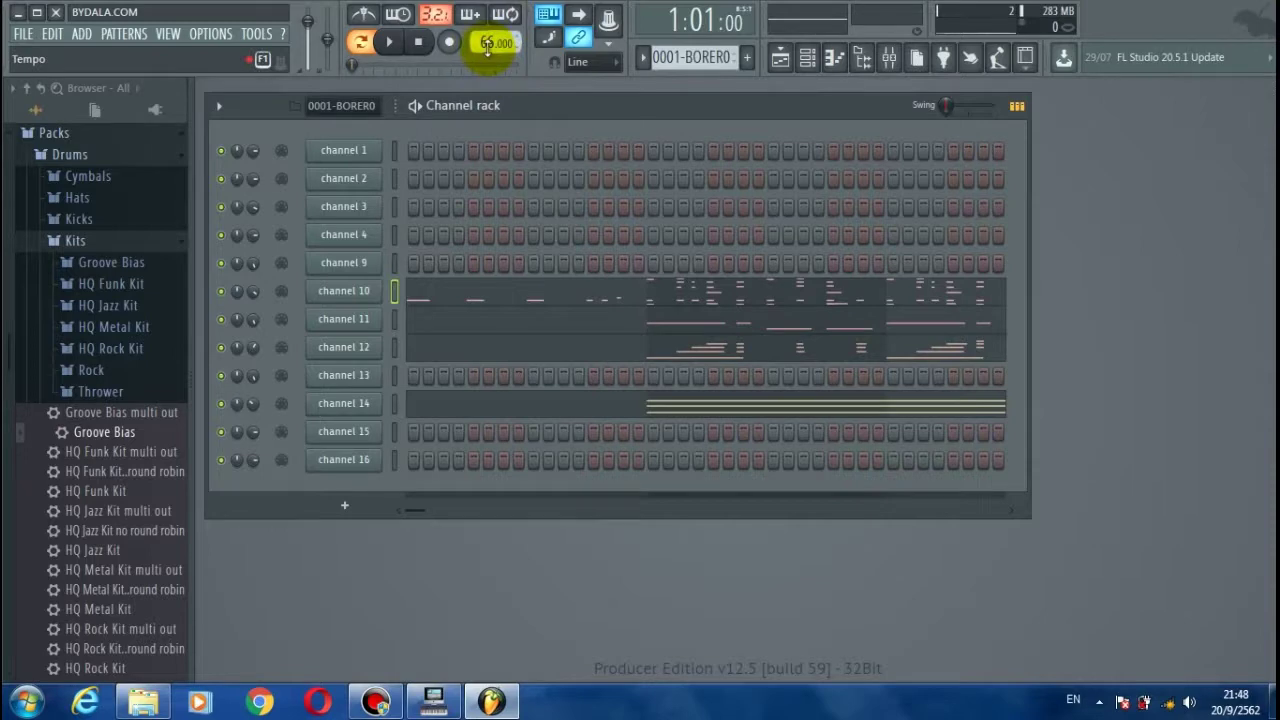
# Check the file settings and the current project's time division settings, leaving them as they are.
pyautogui.click(212, 34)
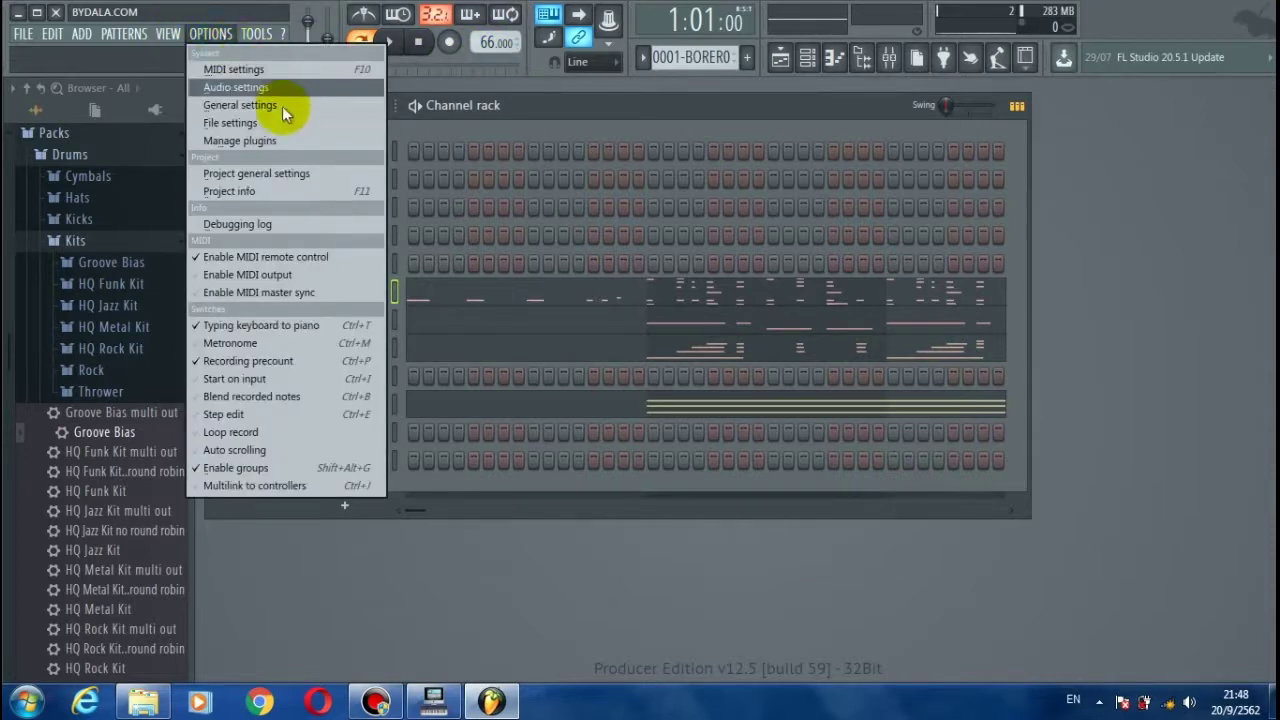
pyautogui.click(308, 122)
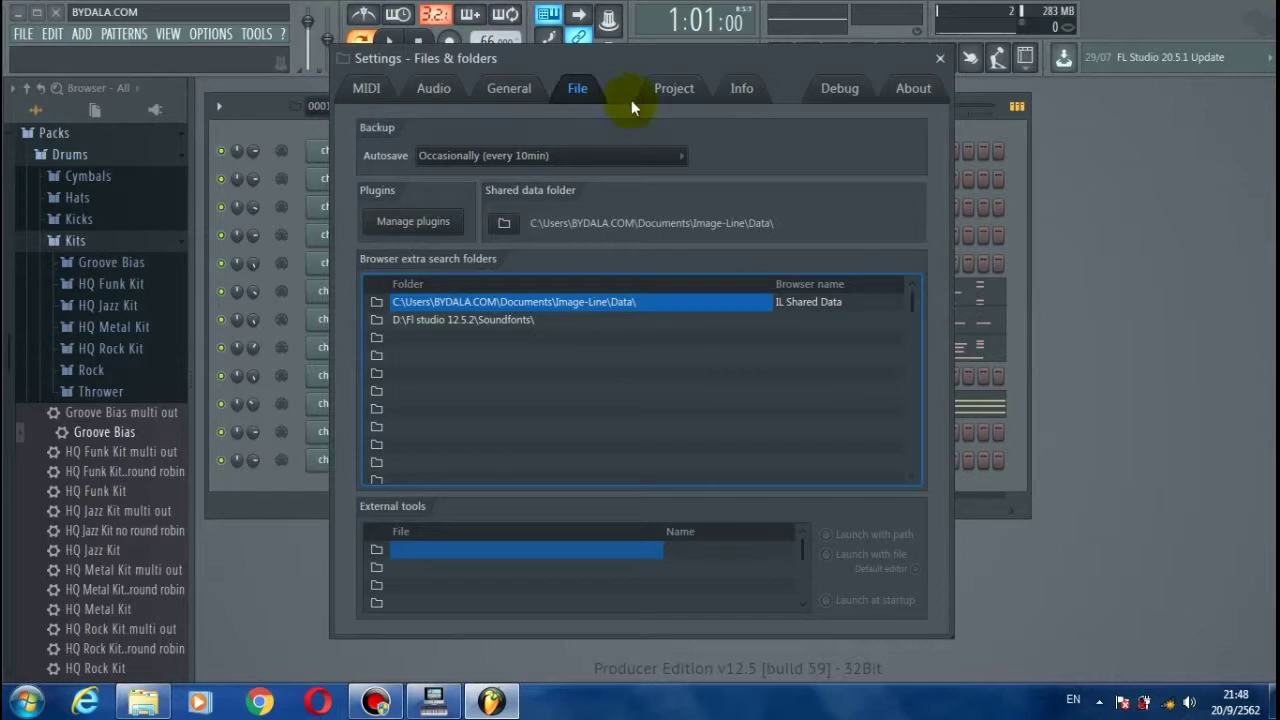
pyautogui.click(694, 88)
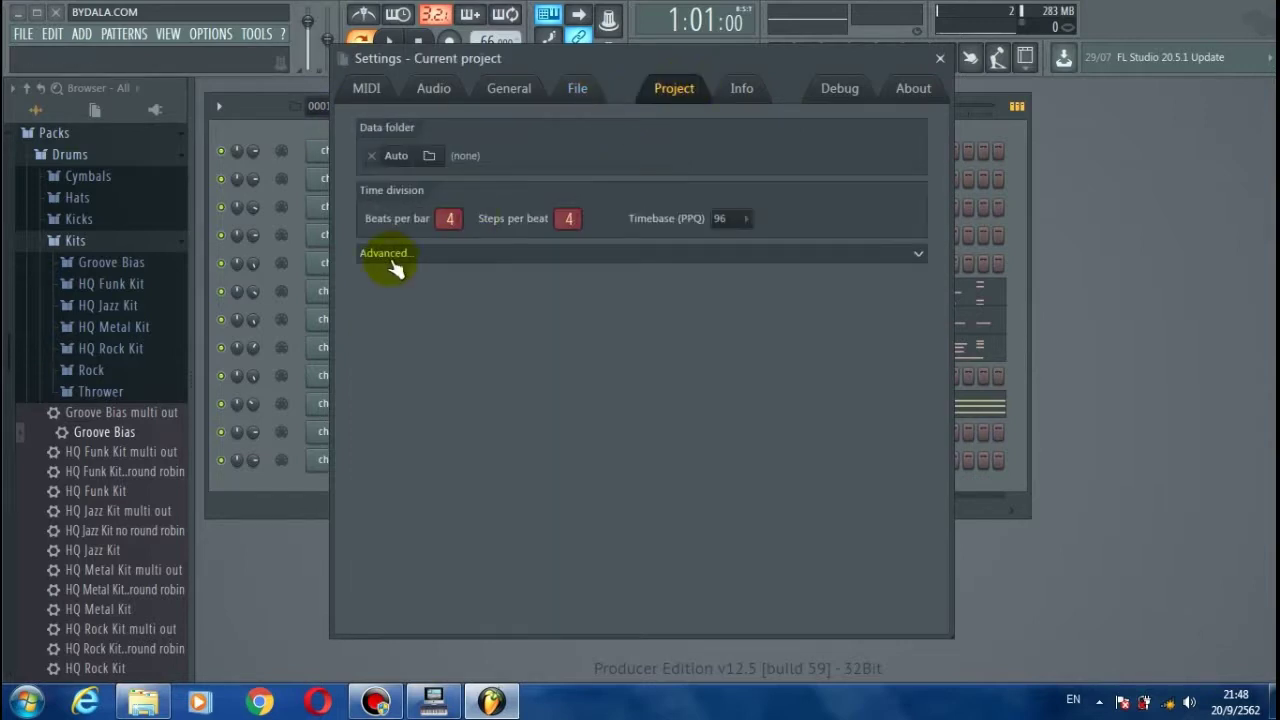
pyautogui.click(940, 59)
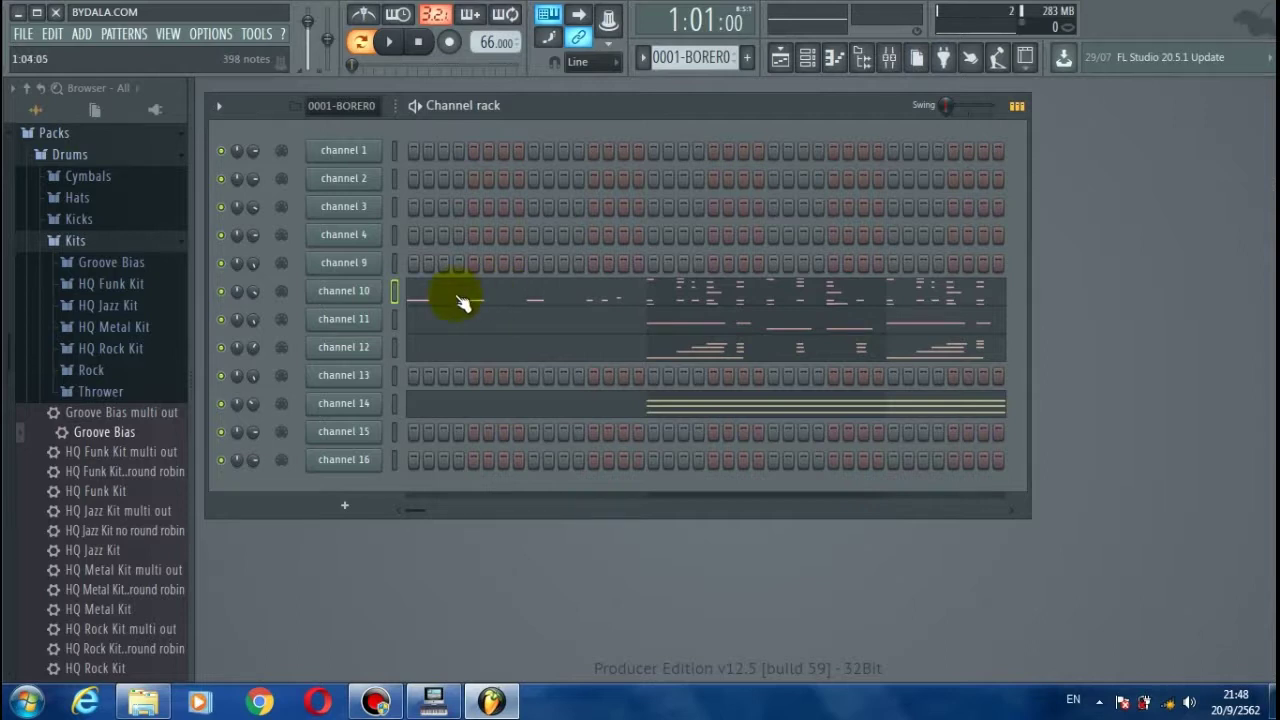
# Select channels 11, 12 and 14 in turn to review their imported note patterns in the channel rack.
pyautogui.click(396, 320)
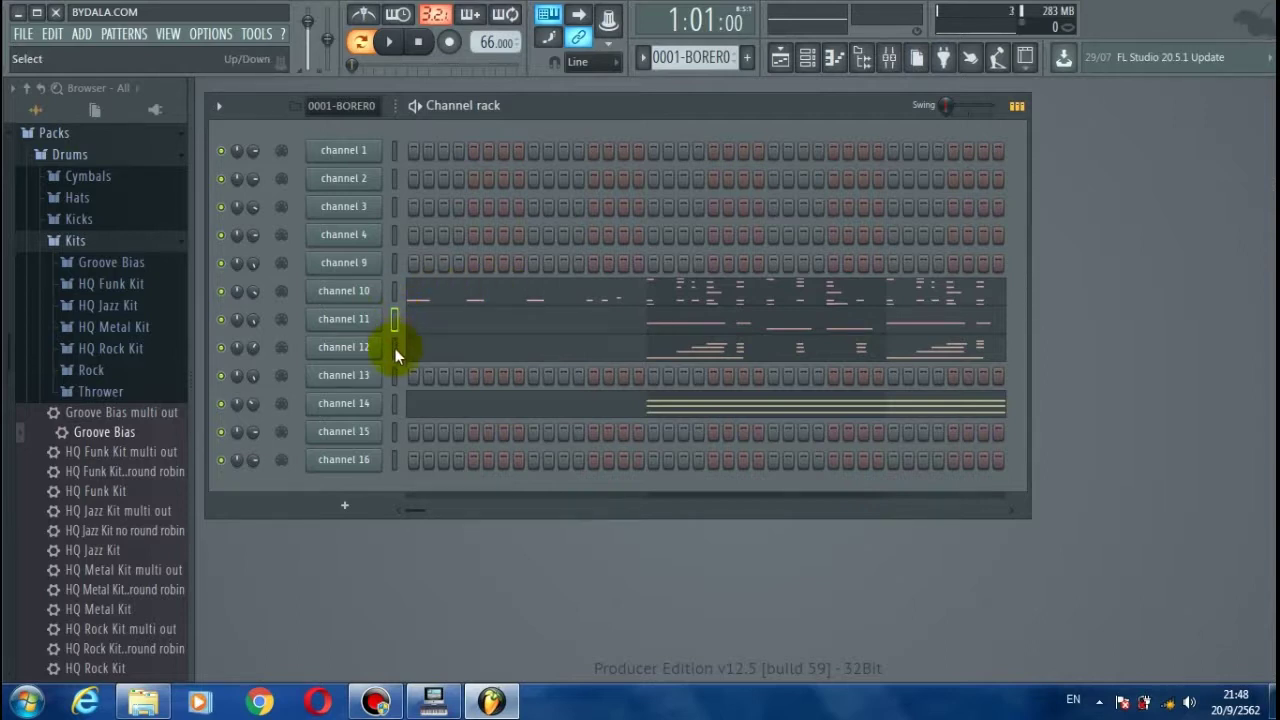
pyautogui.click(395, 348)
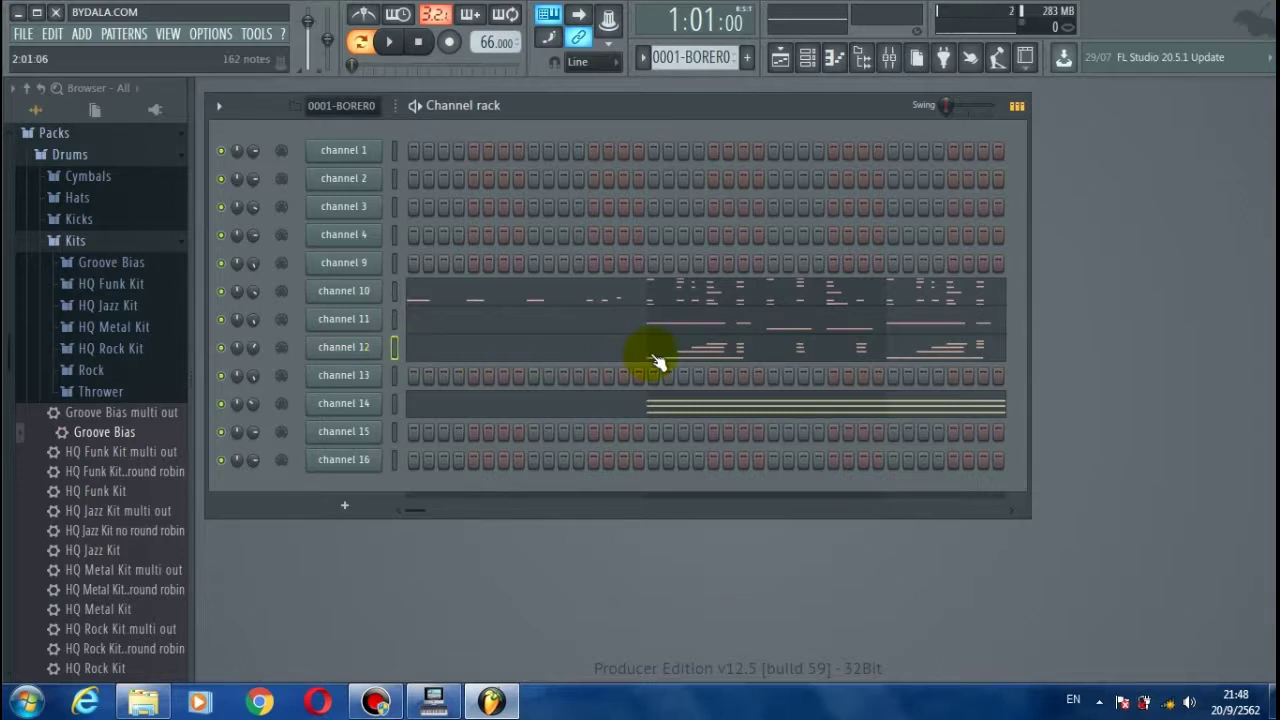
pyautogui.click(395, 407)
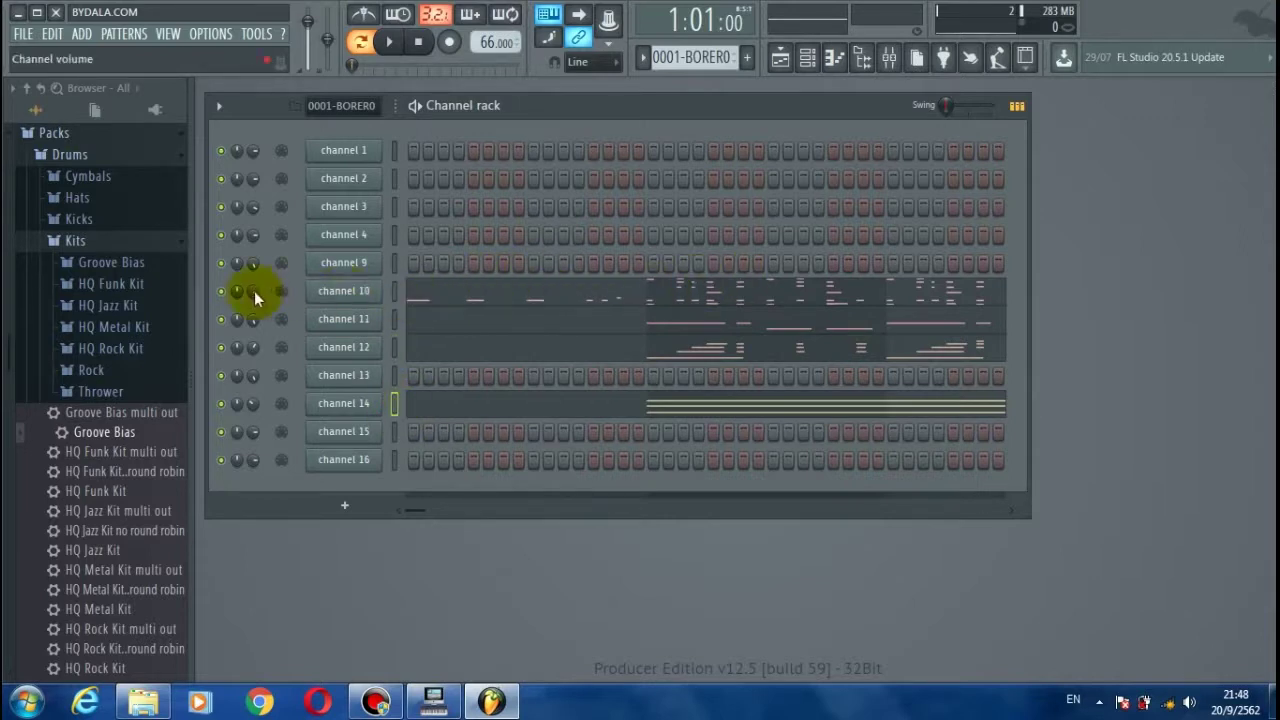
# Audition channel 10's drums in the piano roll with channels 11, 12 and 14 muted, and return to the channel rack with playback stopped.
pyautogui.click(222, 349)
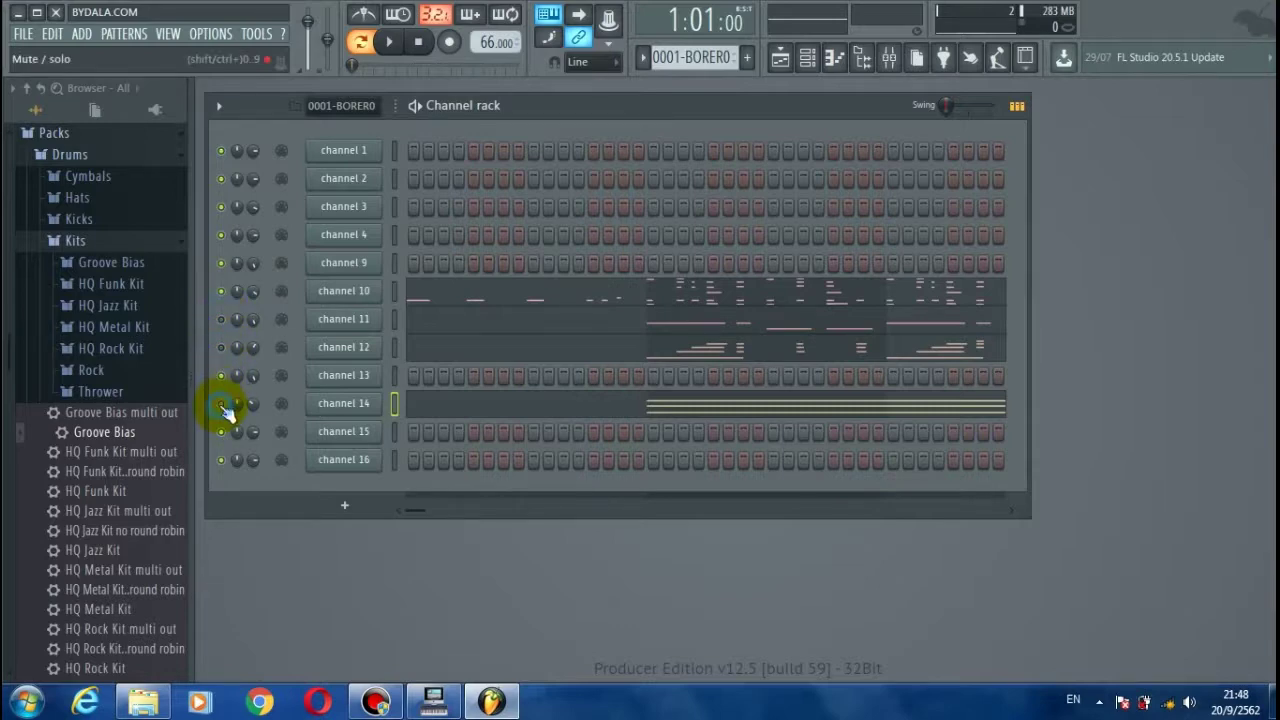
pyautogui.click(436, 291)
pyautogui.press('space')
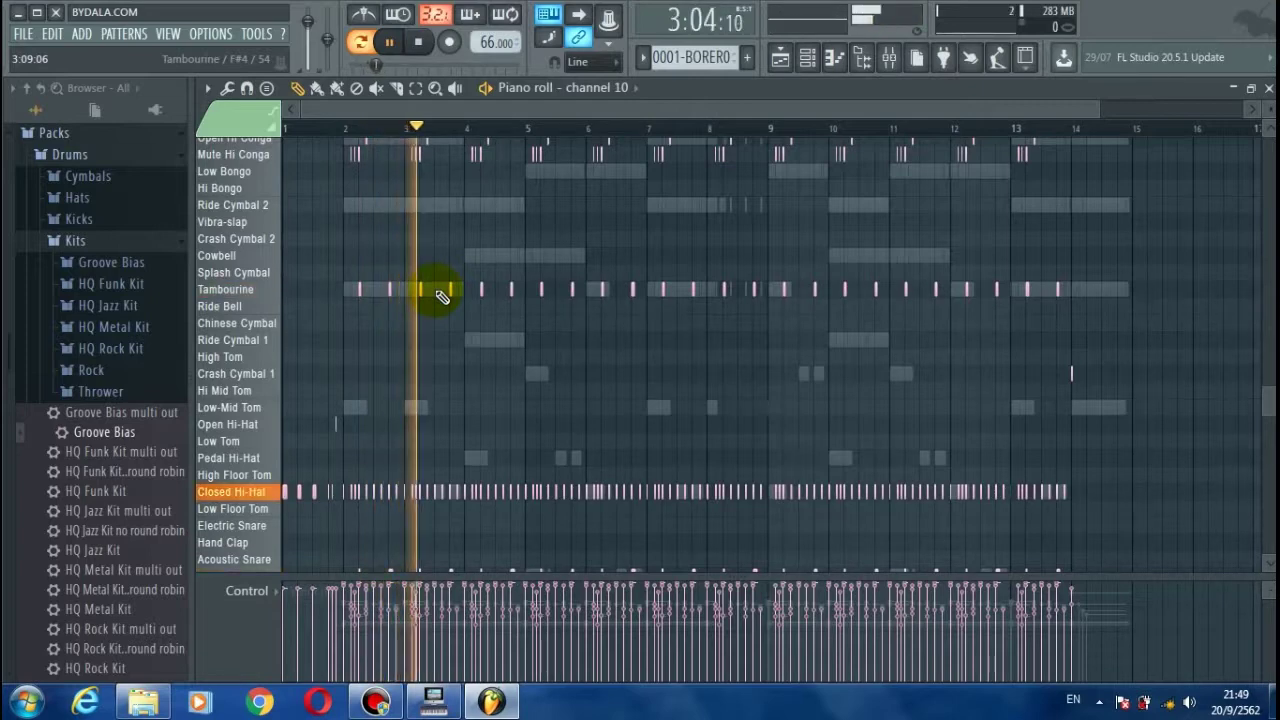
pyautogui.click(1267, 88)
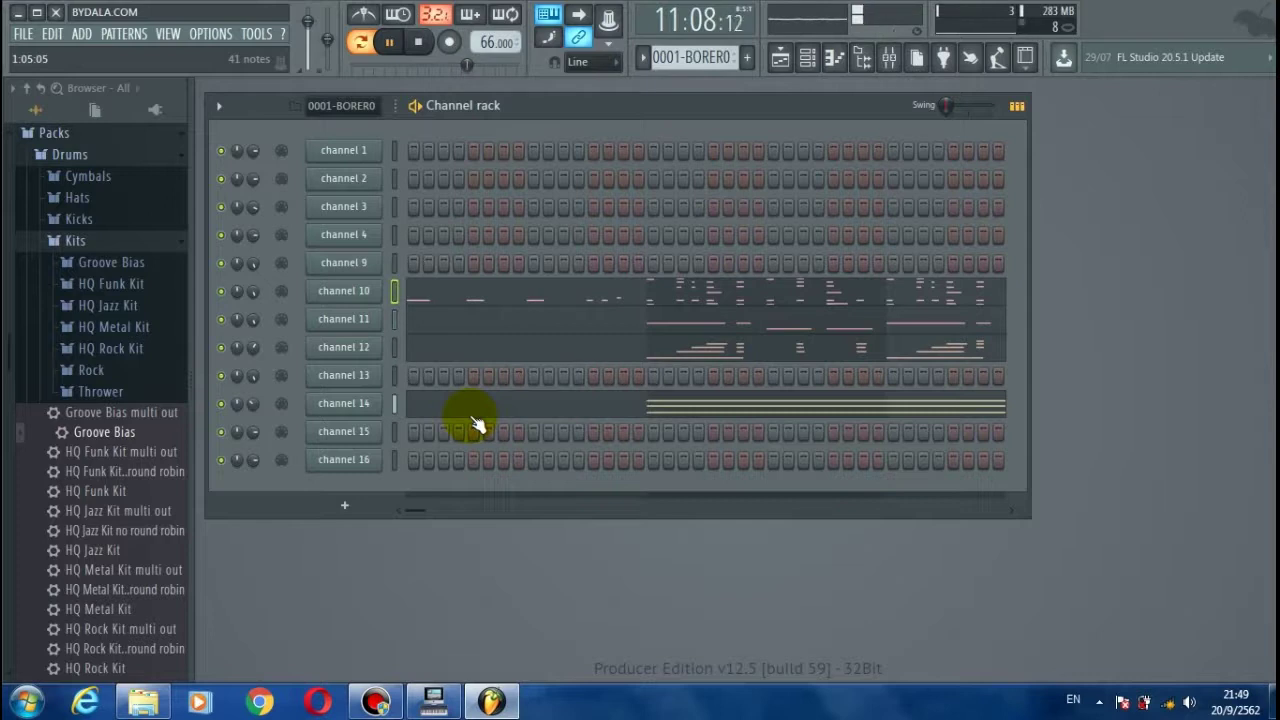
pyautogui.press('space')
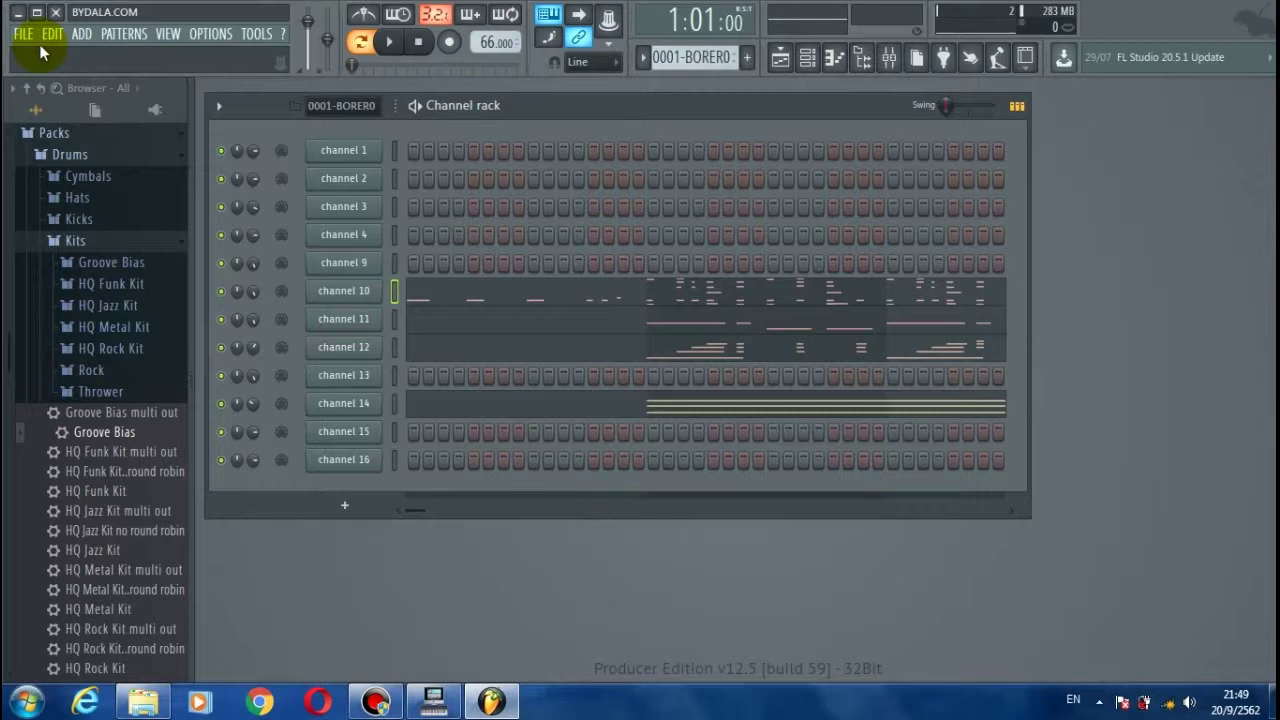
# Switch to One Man Band to review its Record option and Save Recording command, and minimize it to return to FL Studio.
pyautogui.click(438, 698)
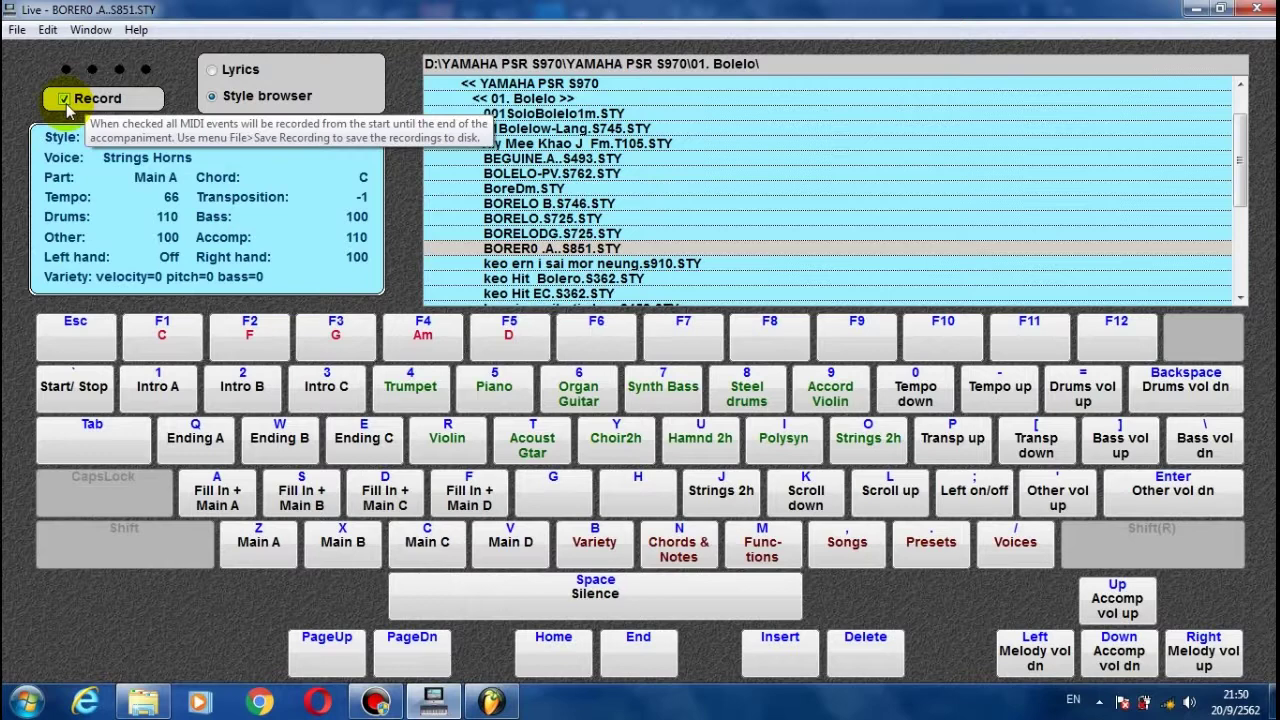
pyautogui.click(18, 31)
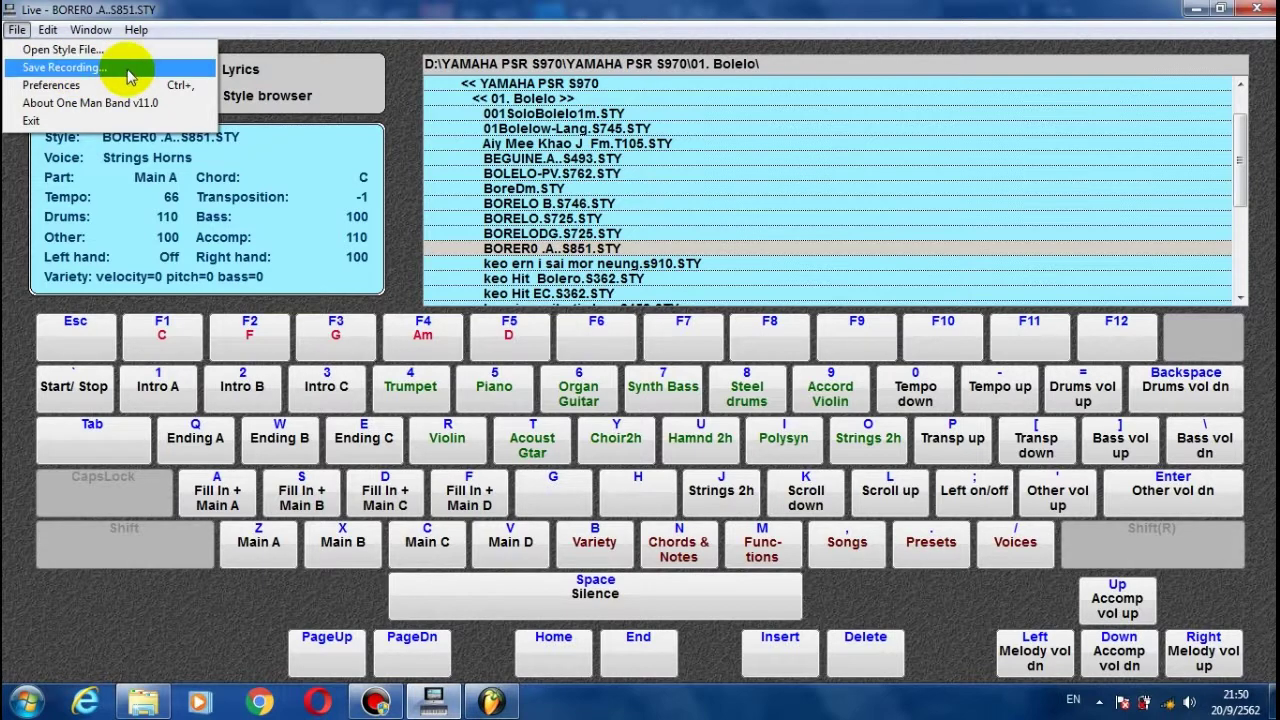
pyautogui.click(950, 15)
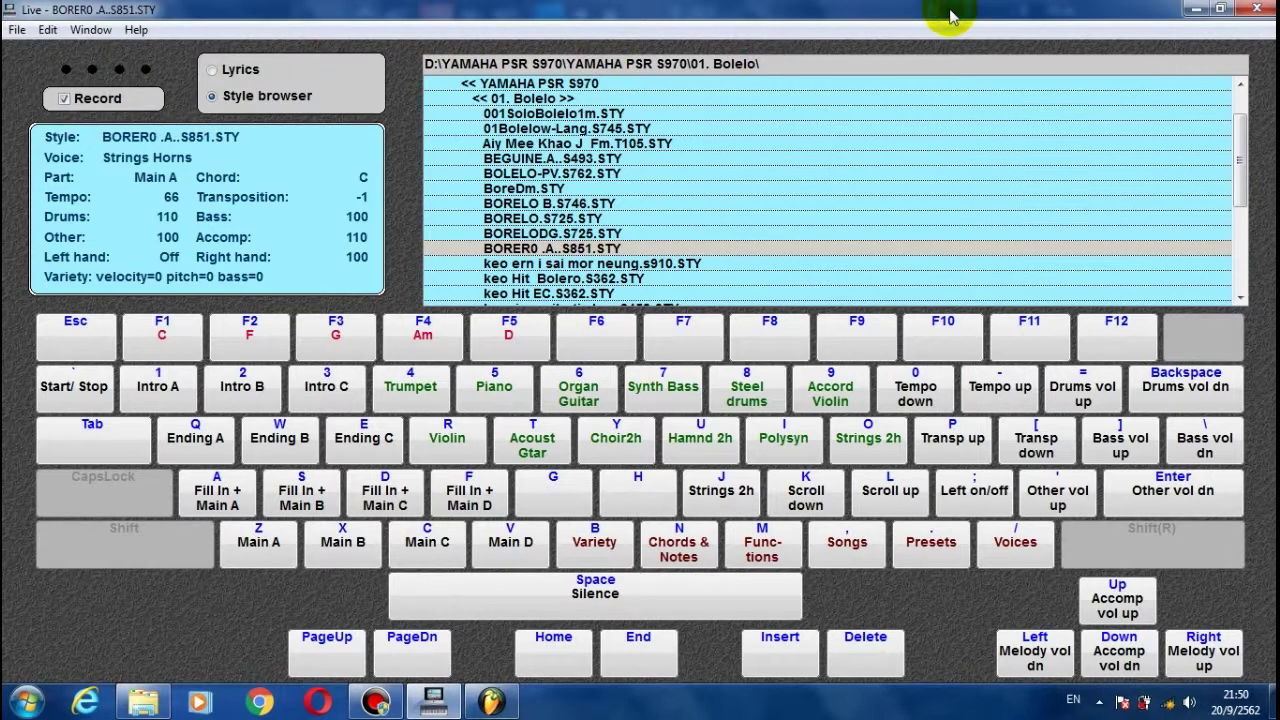
pyautogui.click(1196, 12)
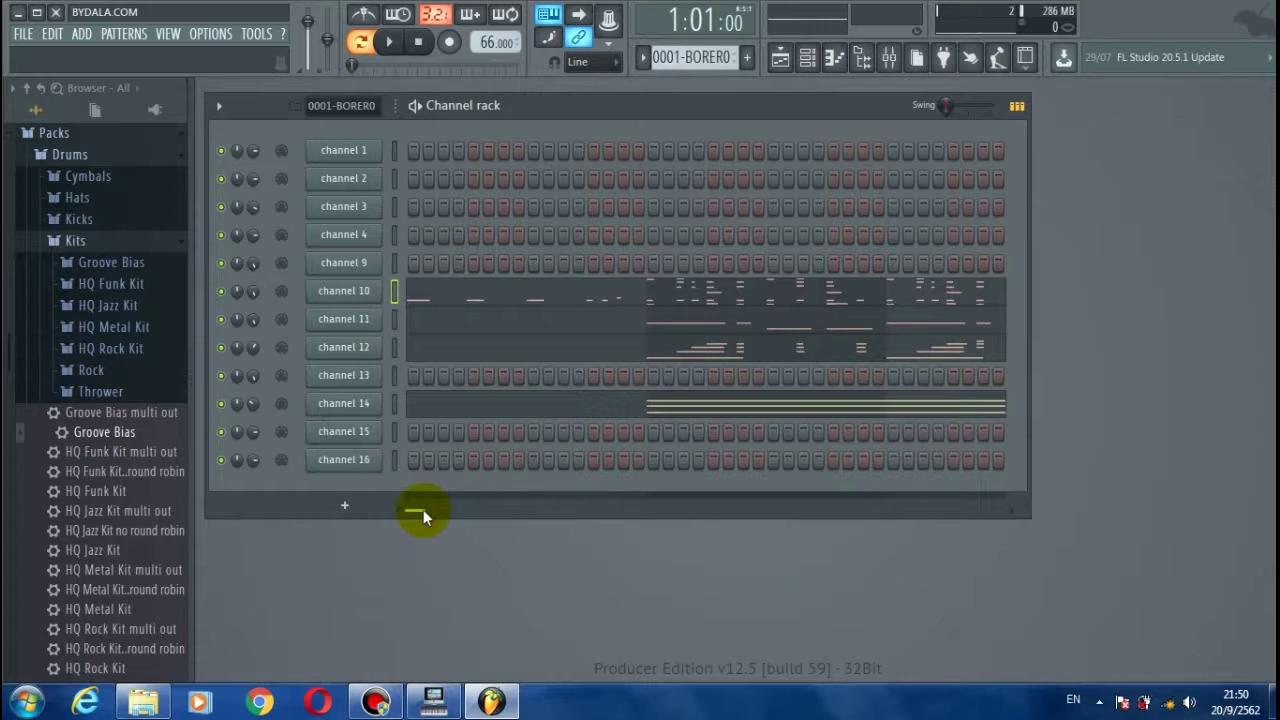
pyautogui.moveTo(414, 509); pyautogui.dragTo(345, 490)
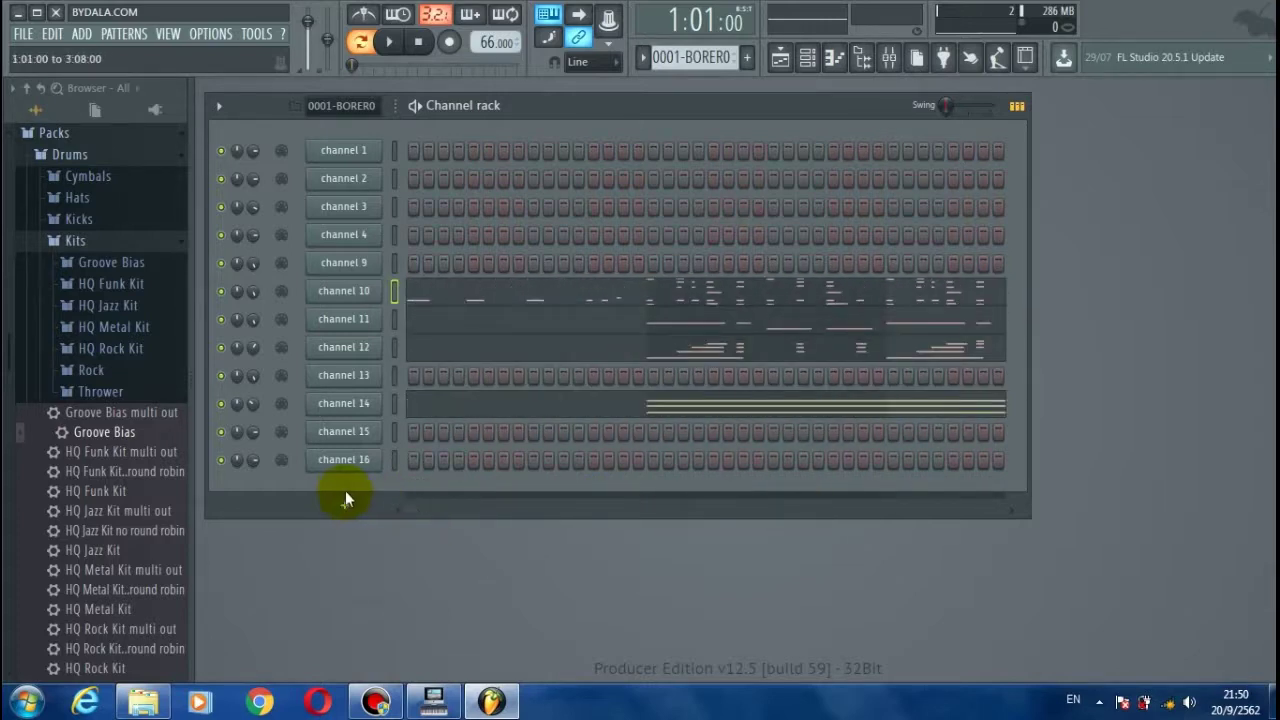